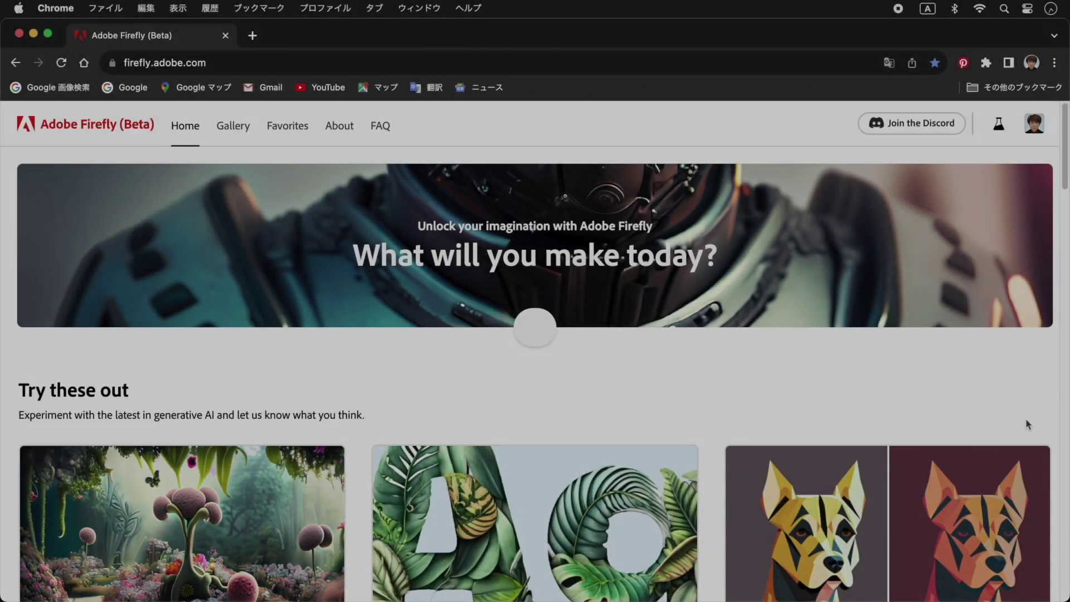
# Open the Text to image generator from the Firefly home page
pyautogui.scroll(-5, 1029, 425)
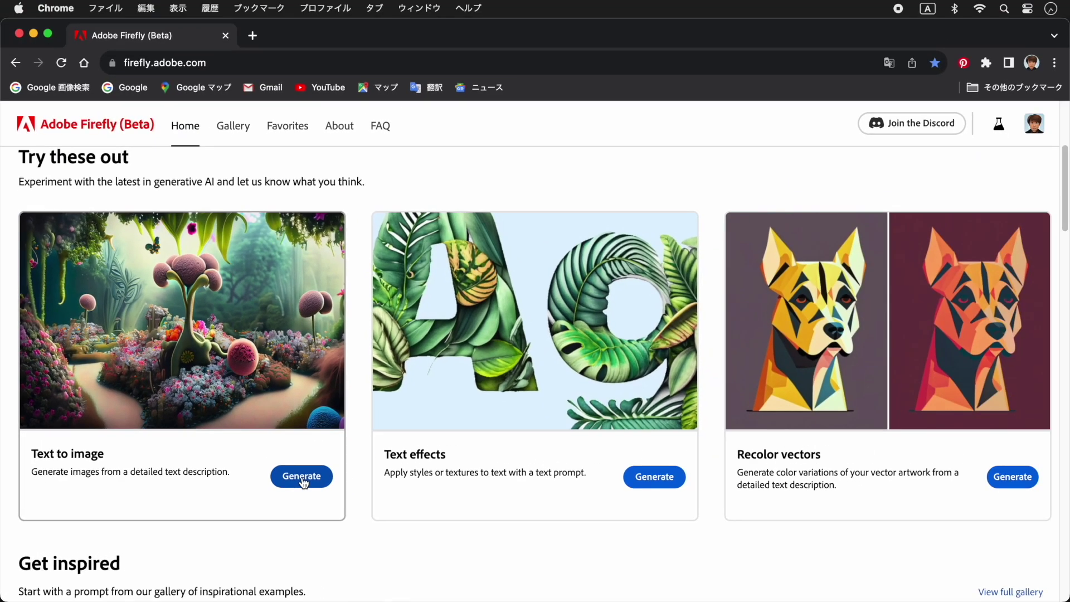
pyautogui.click(302, 477)
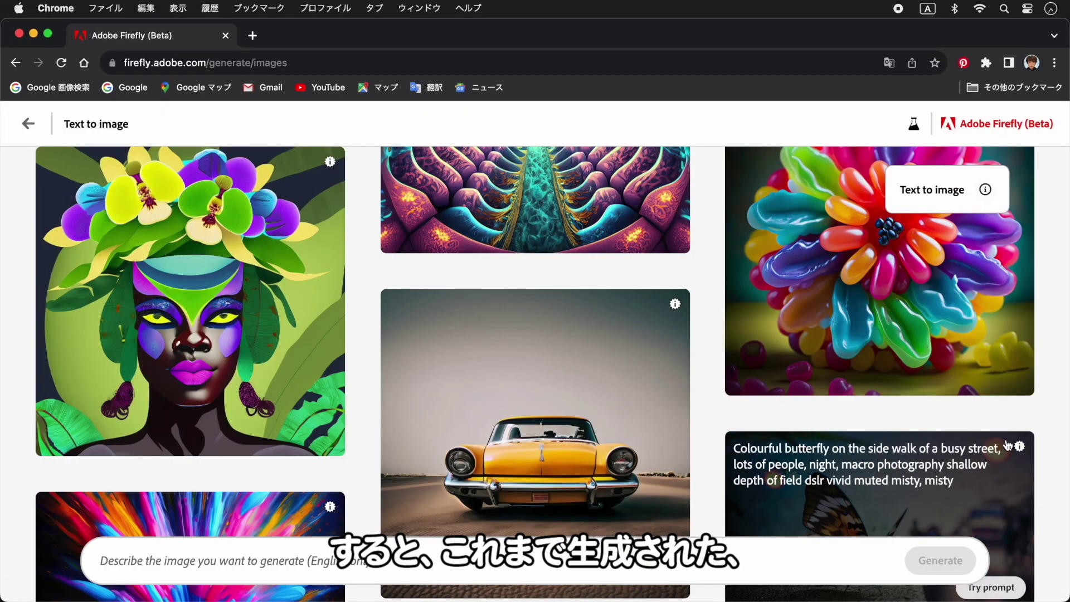
# Browse the gallery of sample images for prompt ideas
pyautogui.scroll(-5, 1043, 449)
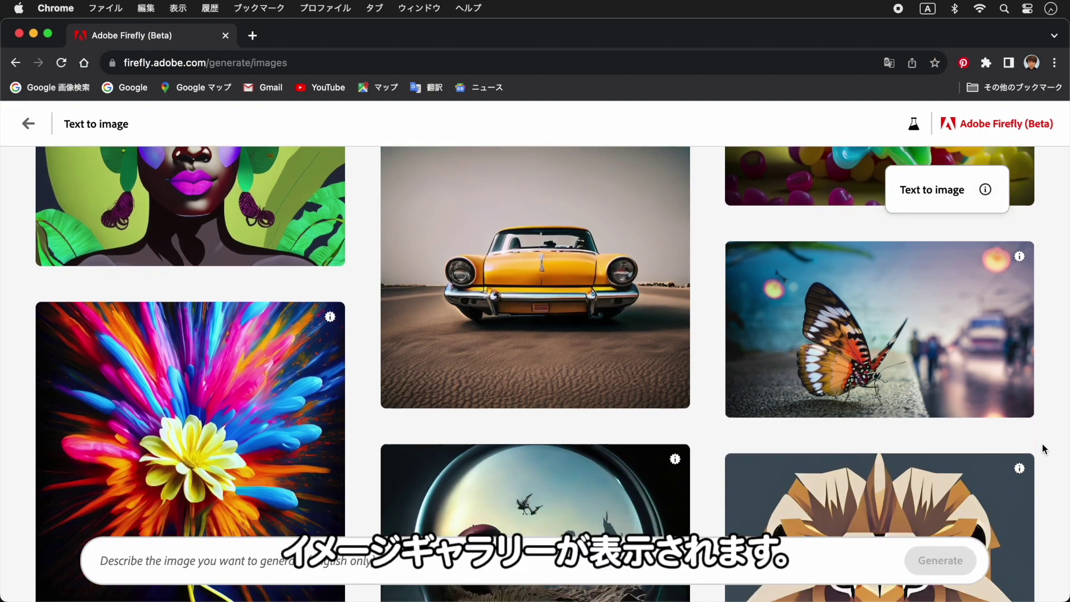
pyautogui.scroll(-6, 1042, 444)
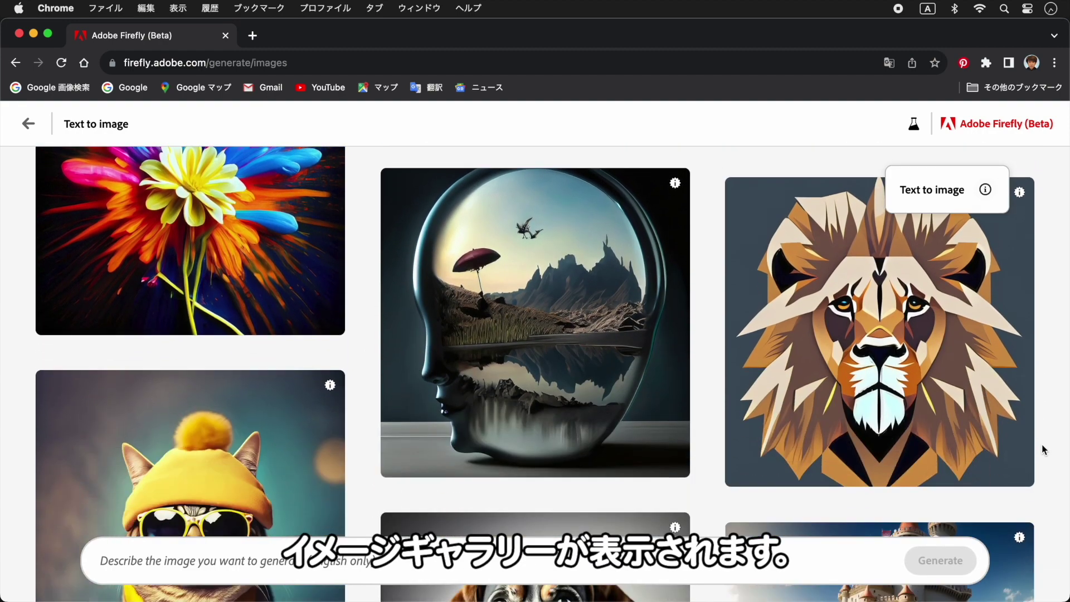
pyautogui.scroll(-5, 1042, 443)
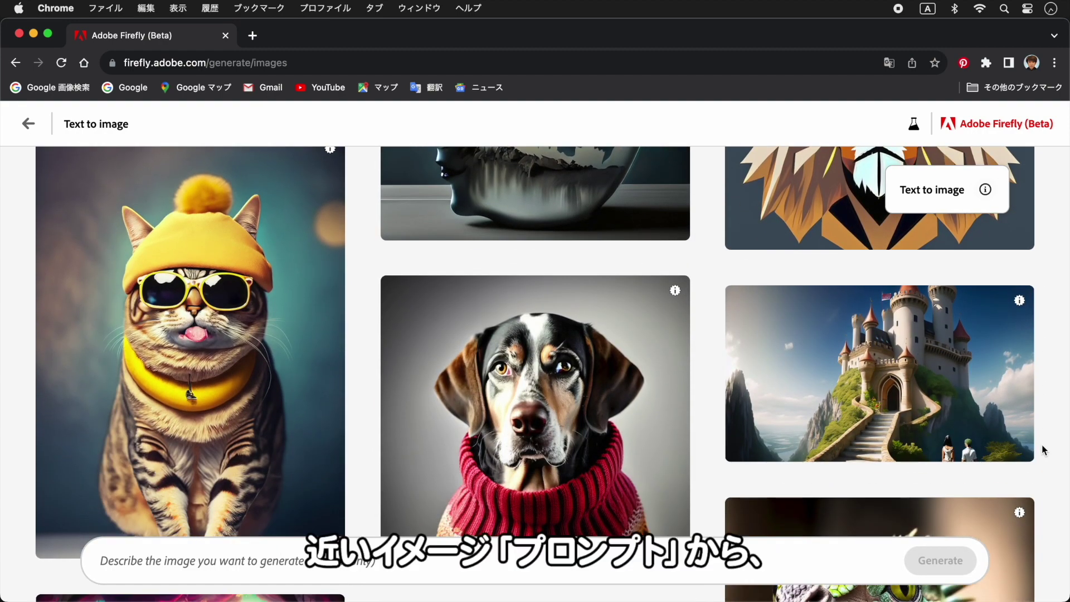
pyautogui.scroll(-5, 1043, 444)
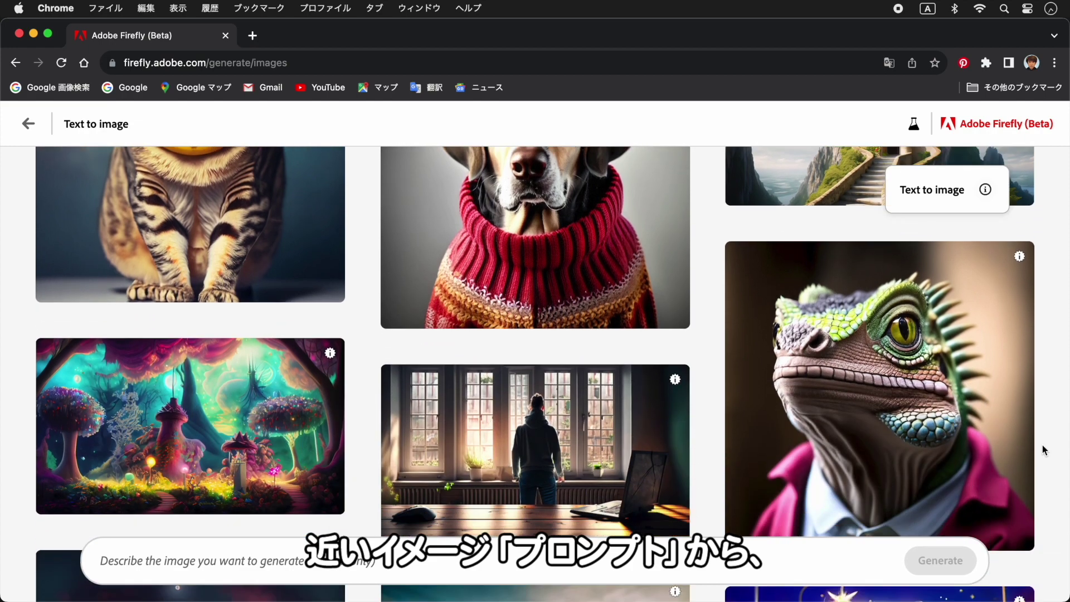
pyautogui.scroll(-5, 1043, 445)
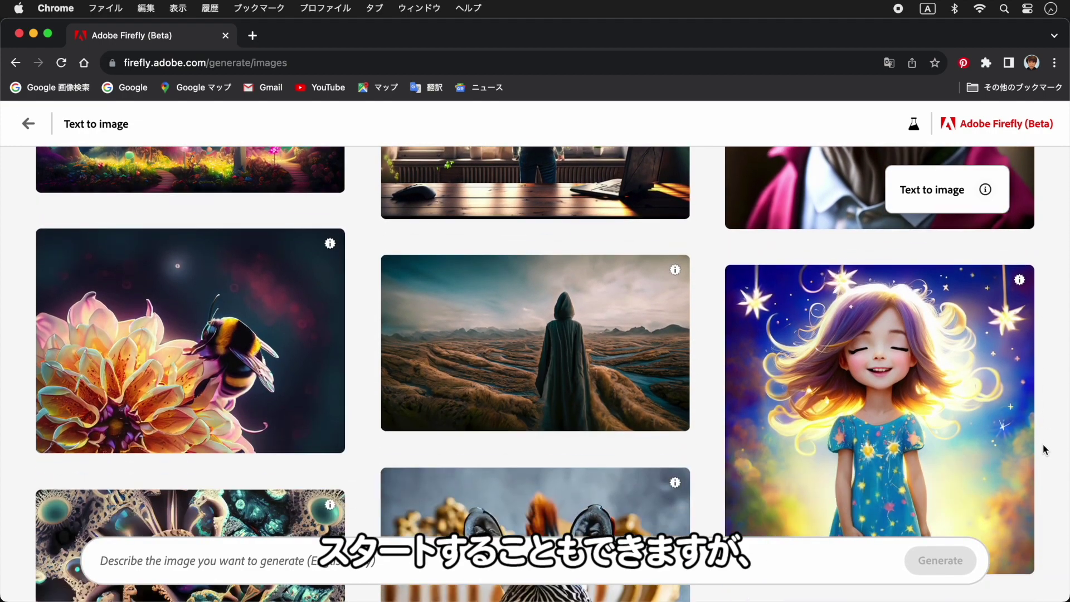
pyautogui.scroll(-5, 1044, 450)
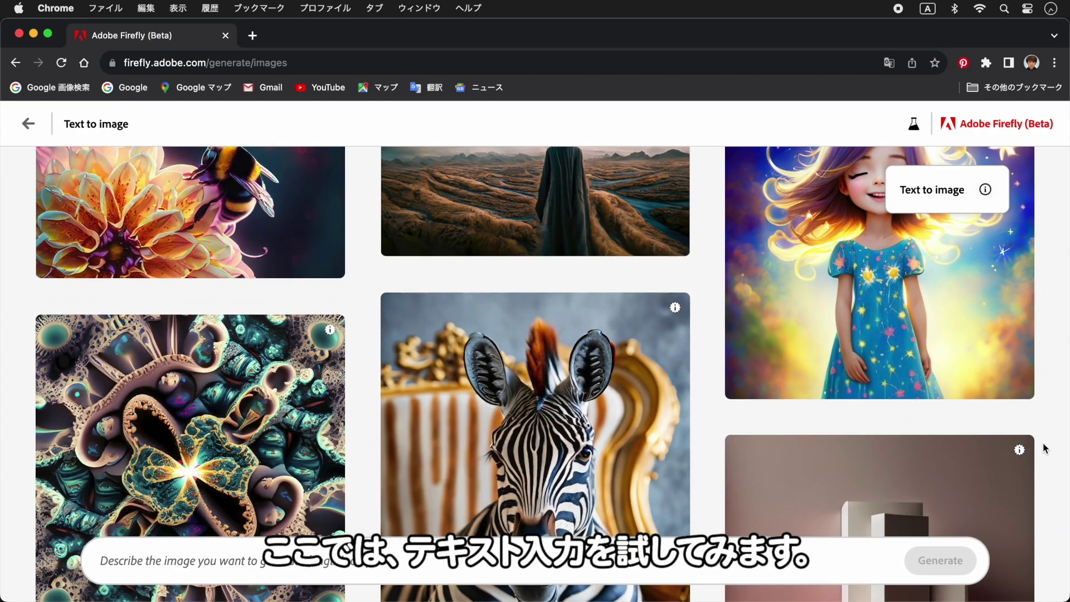
pyautogui.scroll(-3, 1043, 444)
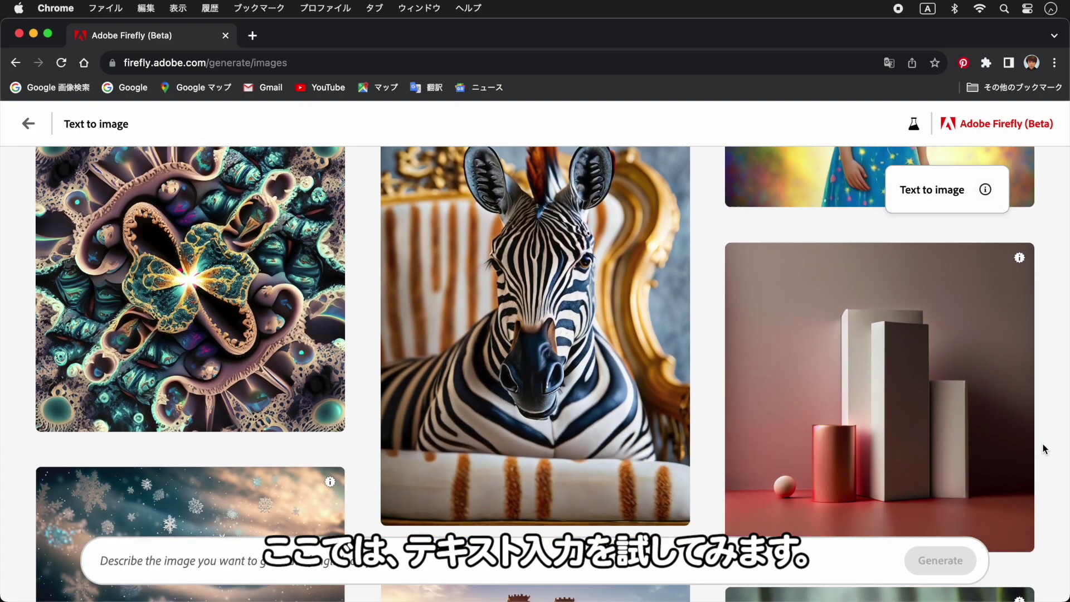
pyautogui.scroll(-5, 1044, 496)
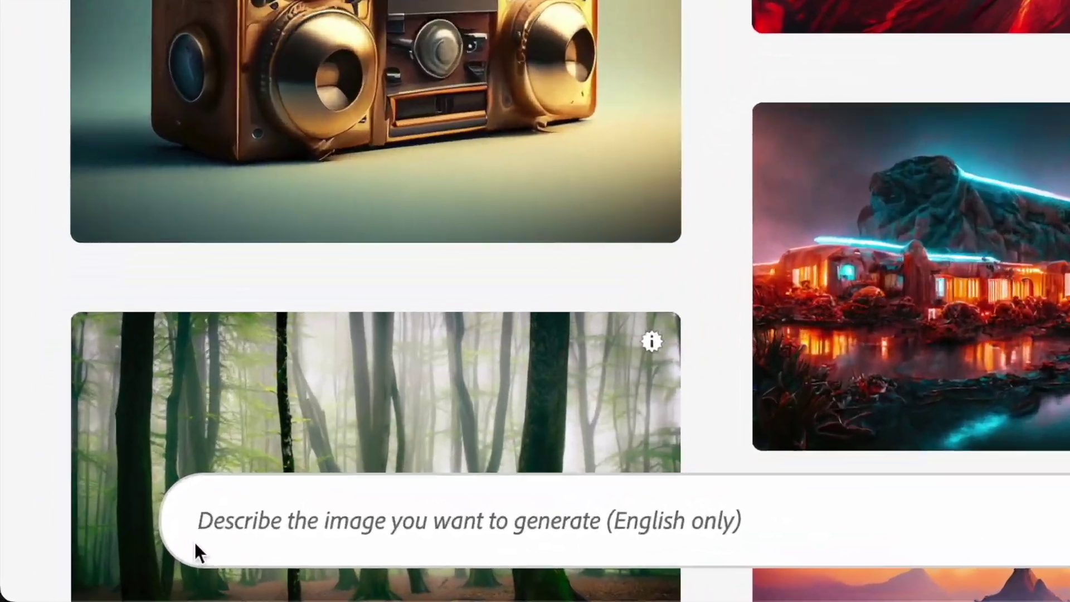
# Enter the prompt "forests, mist, decadent," and generate images from it
pyautogui.click(195, 538)
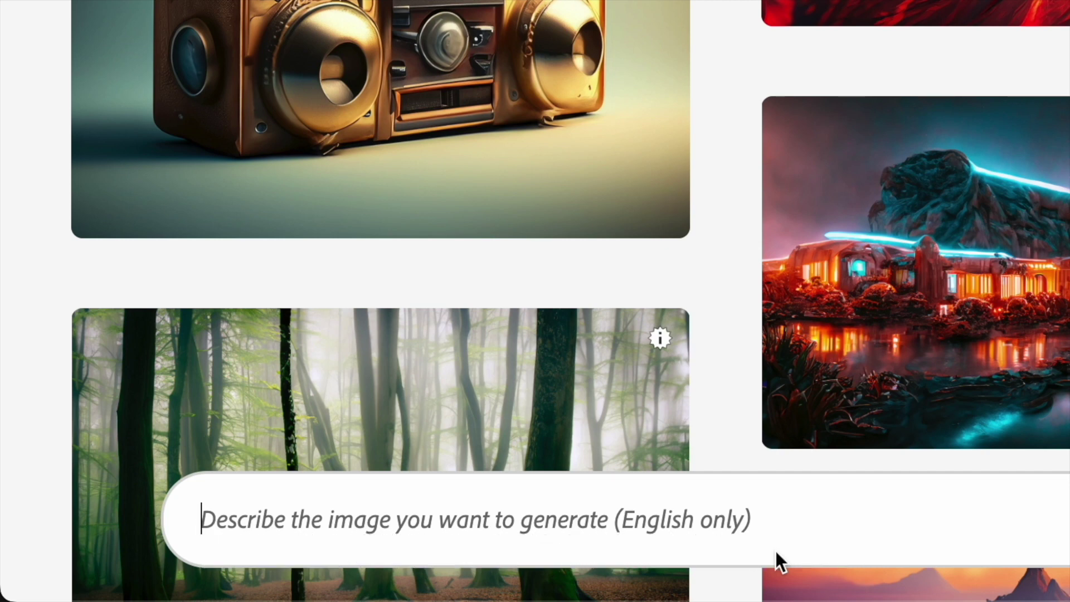
pyautogui.write('forests, mist, ')
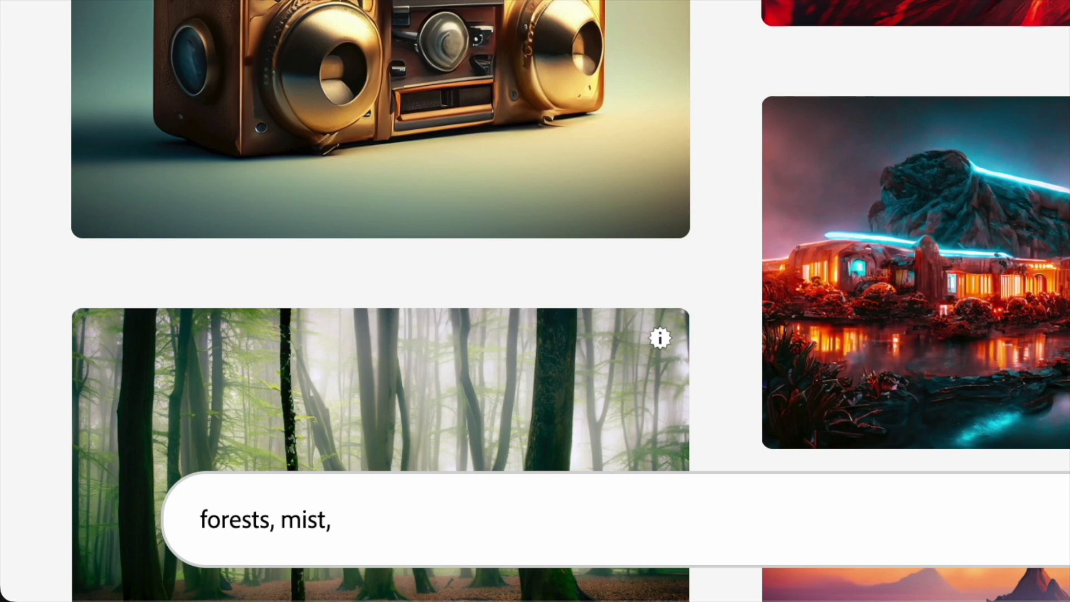
pyautogui.write('decadent,')
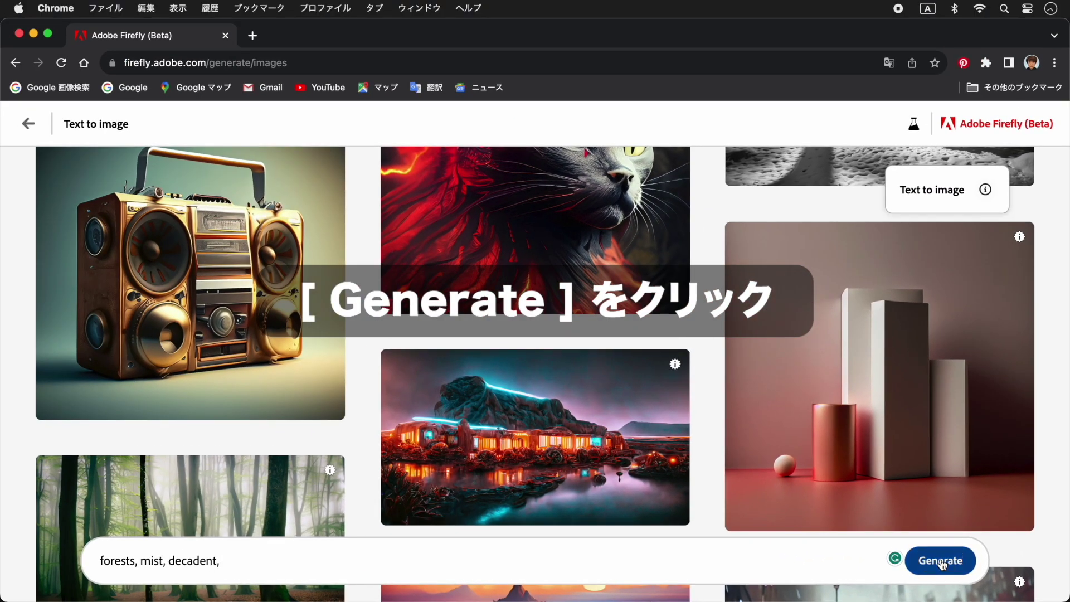
pyautogui.click(941, 561)
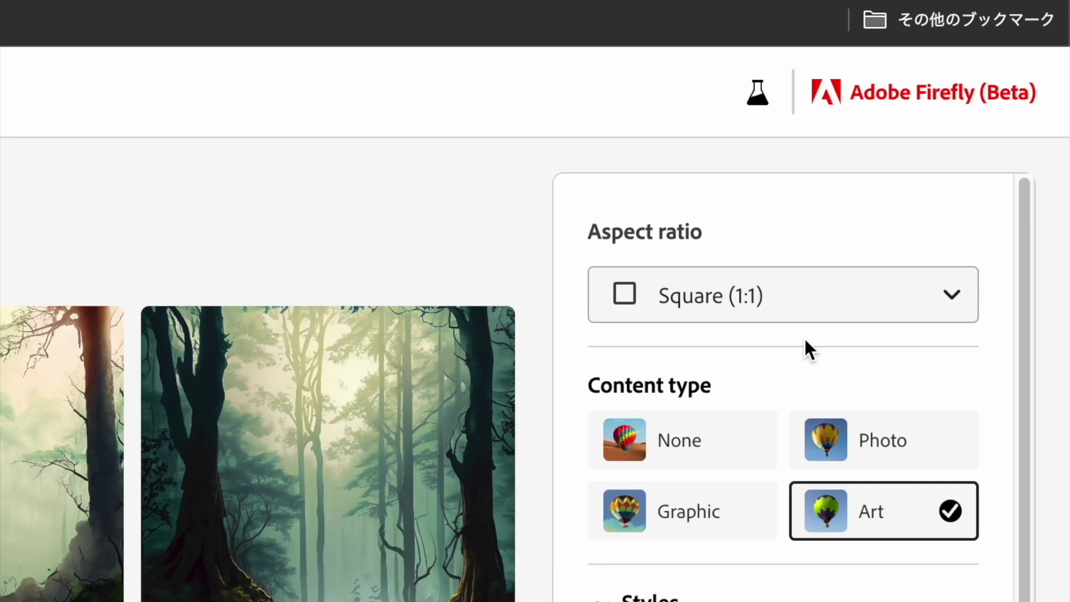
# Preview the forest images in the Landscape (4:3) and Portrait (3:4) aspect ratios, ending on Widescreen (16:9)
pyautogui.click(953, 299)
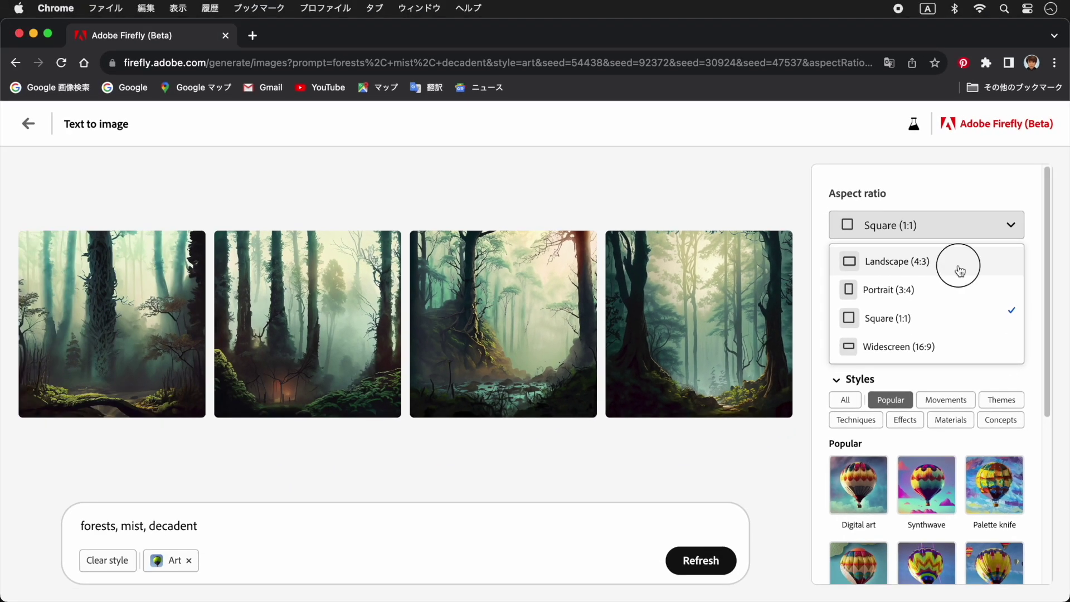
pyautogui.click(960, 271)
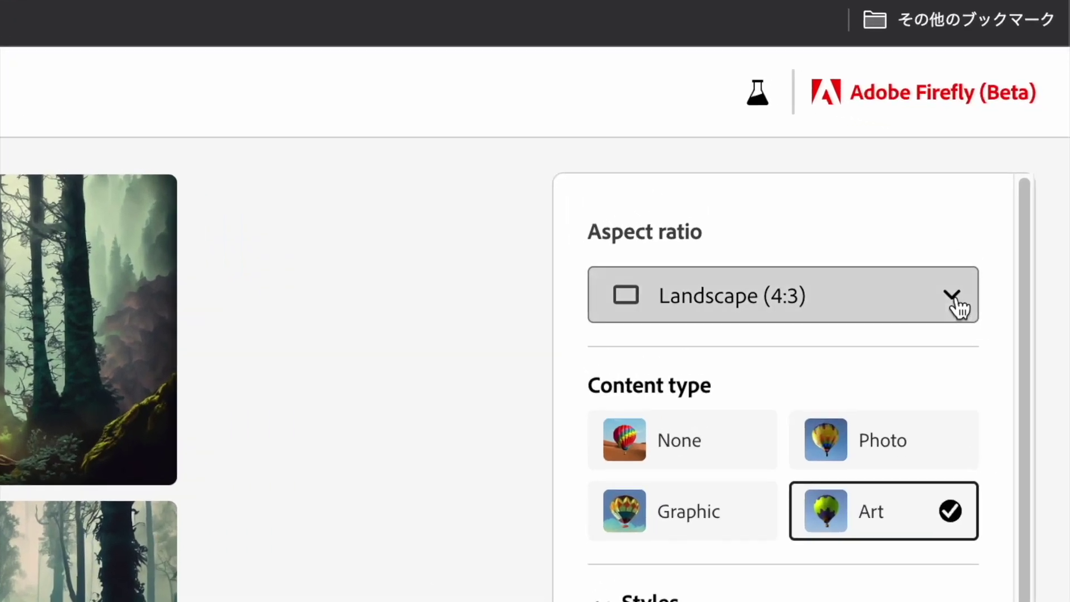
pyautogui.click(960, 308)
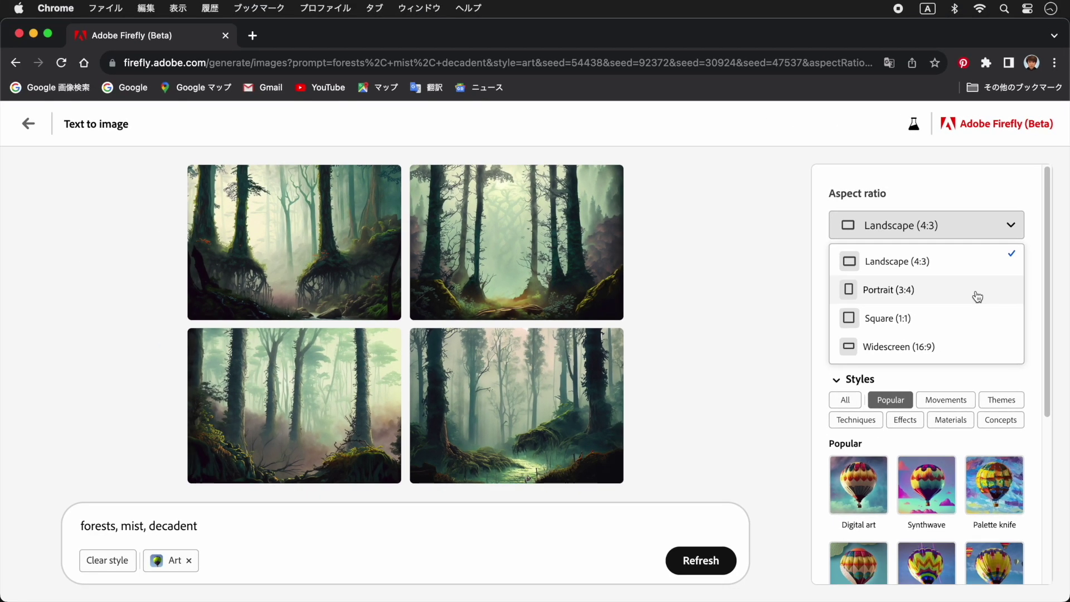
pyautogui.click(885, 440)
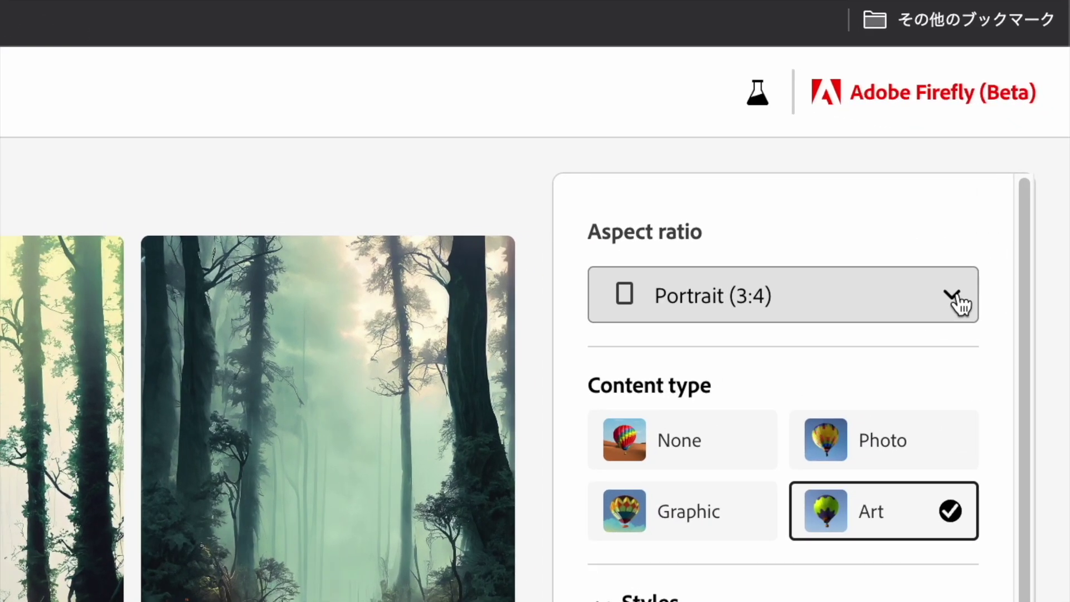
pyautogui.click(1014, 224)
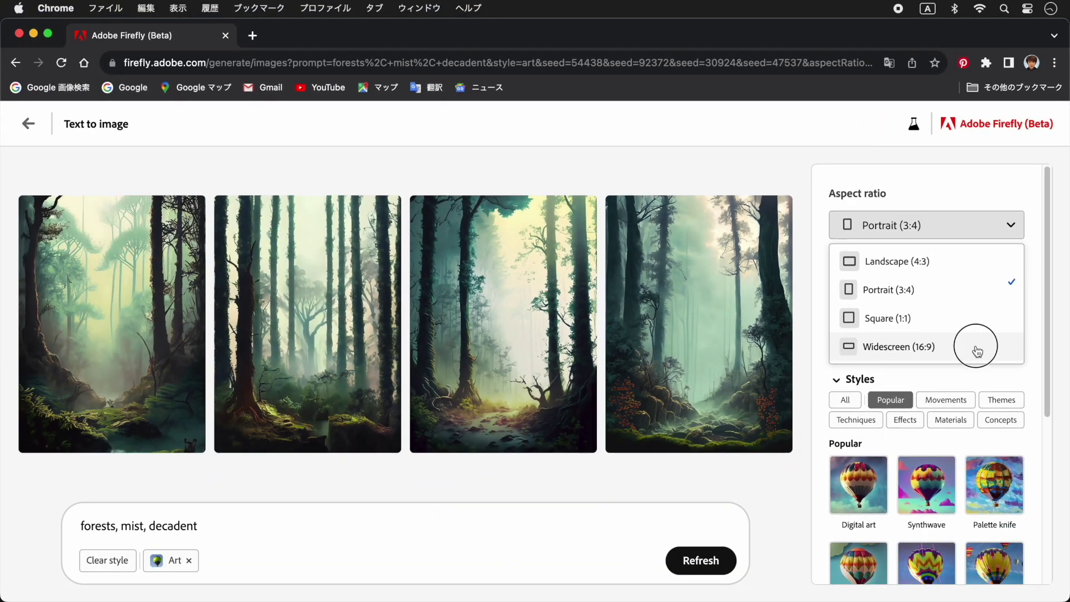
pyautogui.click(977, 347)
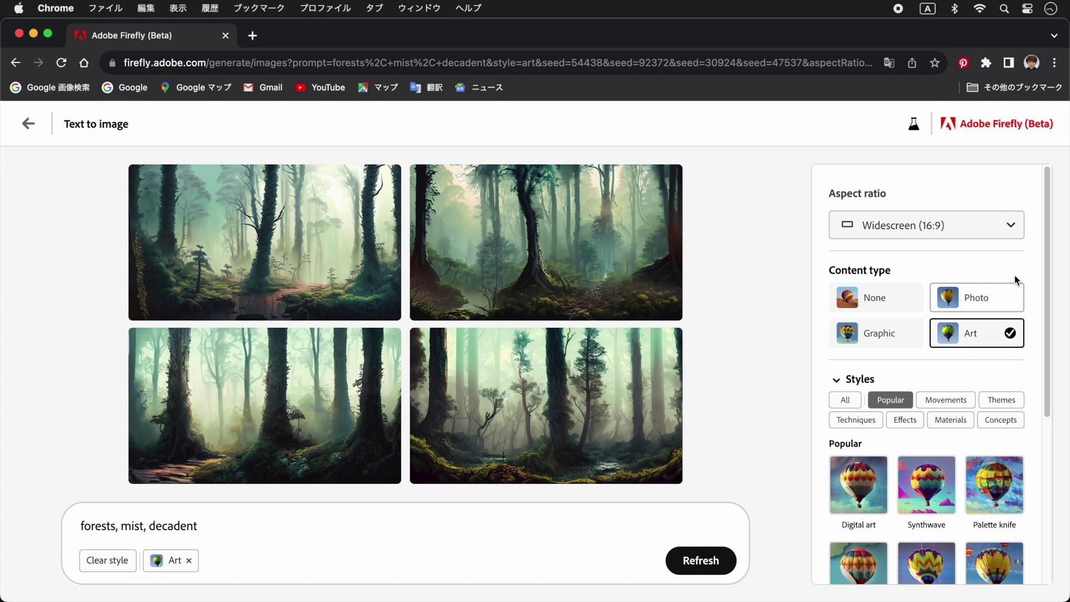
# Cycle the aspect ratio through Landscape (4:3), Portrait (3:4) and Square (1:1), returning to Widescreen (16:9)
pyautogui.click(976, 230)
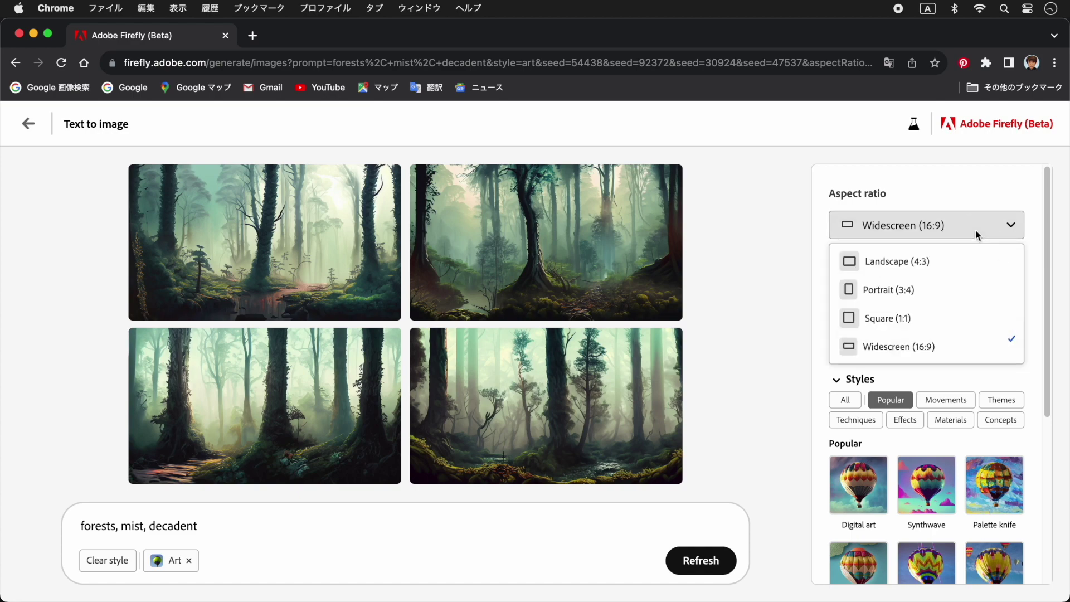
pyautogui.click(966, 265)
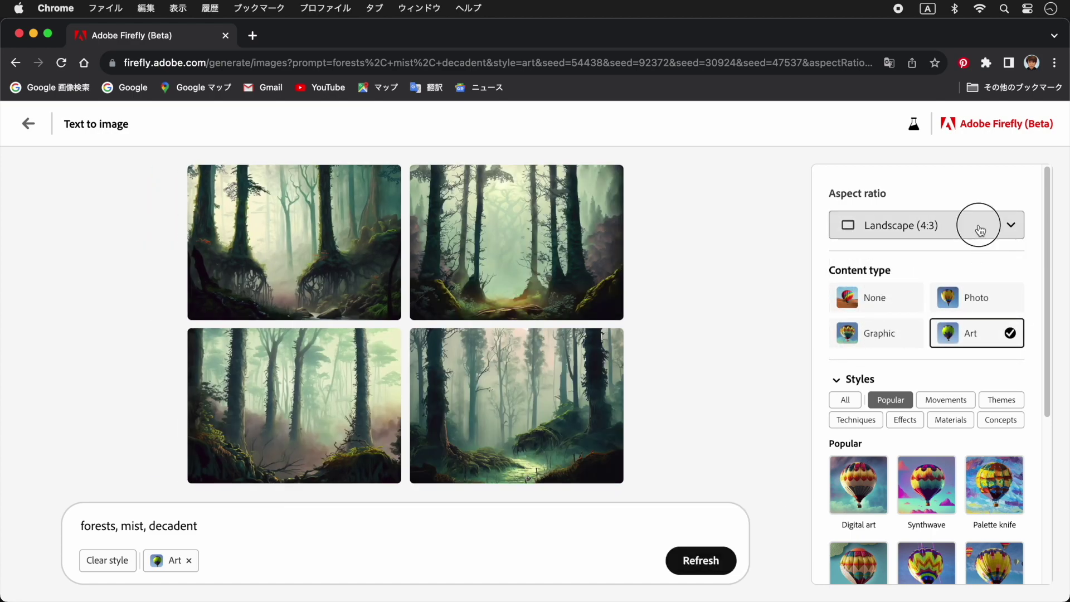
pyautogui.click(980, 230)
pyautogui.click(955, 287)
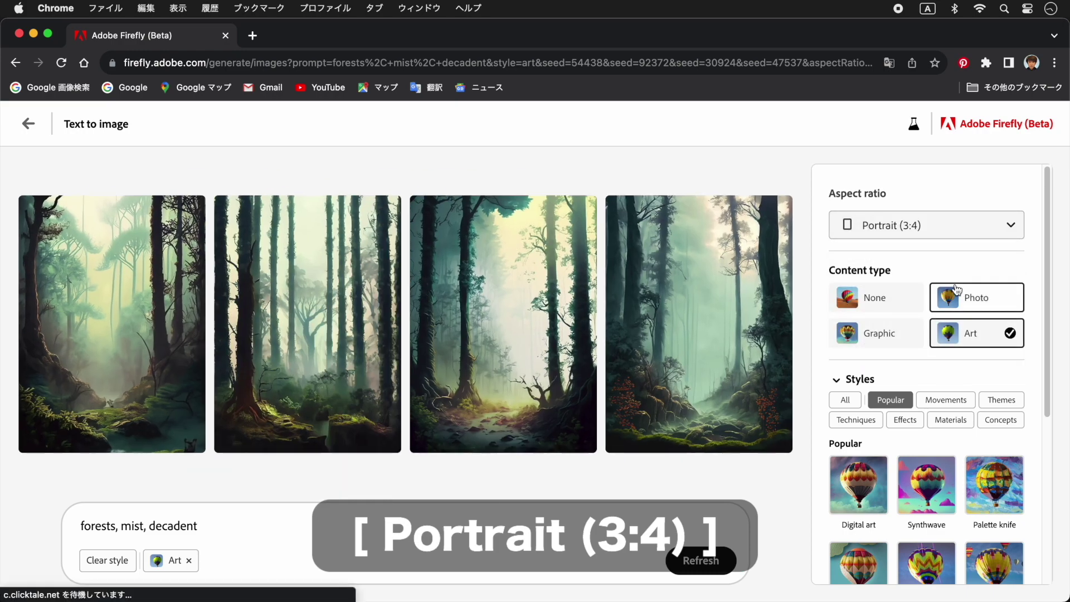
pyautogui.click(976, 223)
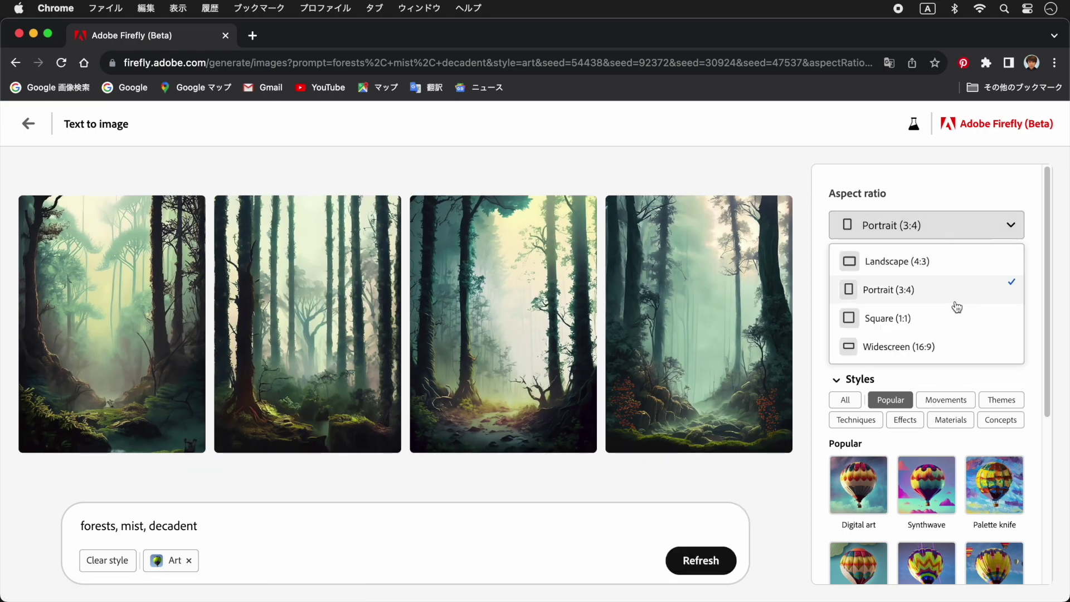
pyautogui.click(953, 315)
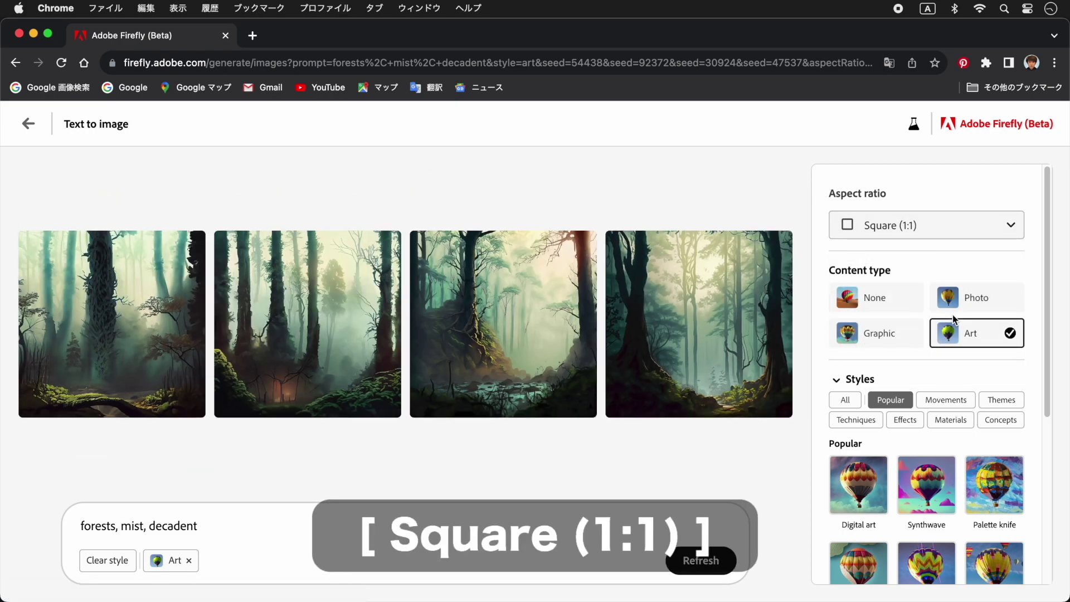
pyautogui.click(975, 229)
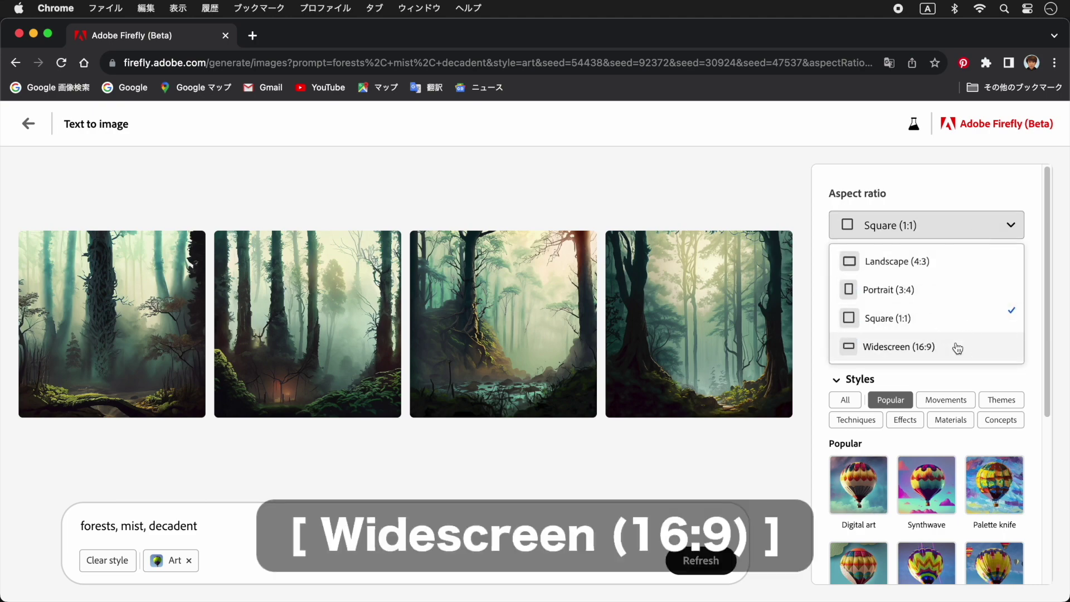
pyautogui.click(957, 347)
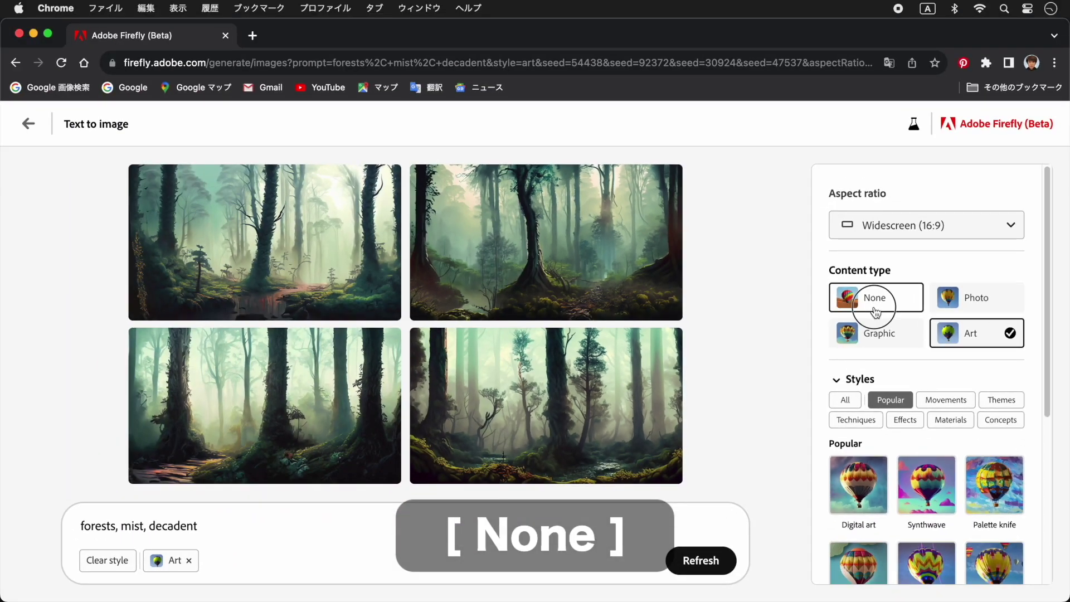
# Compare the widescreen forest images with the content types None, Photo and Graphic, ending on Art
pyautogui.click(682, 284)
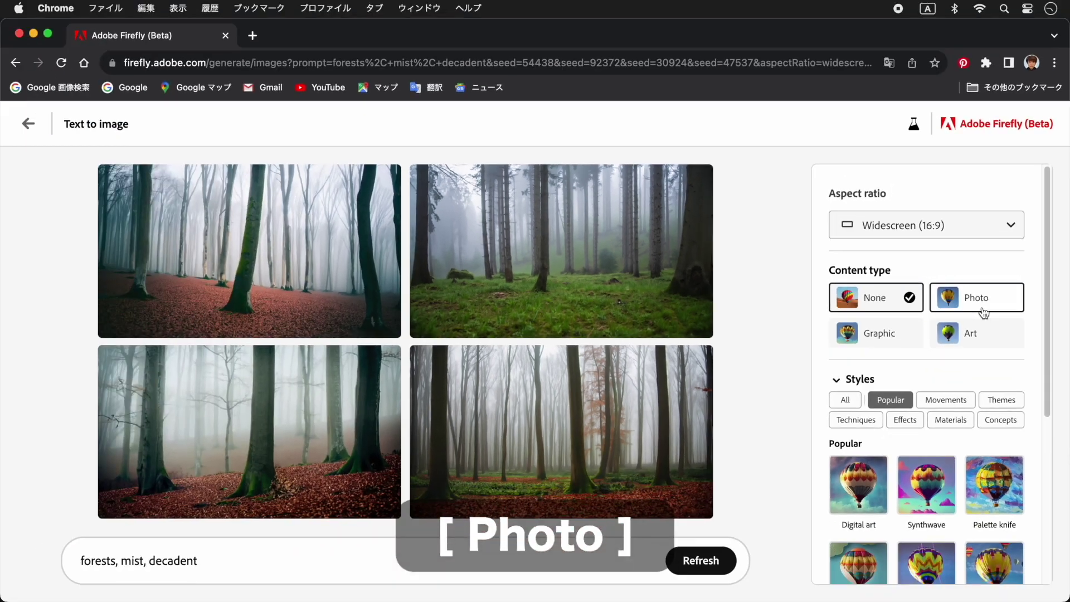
pyautogui.click(984, 310)
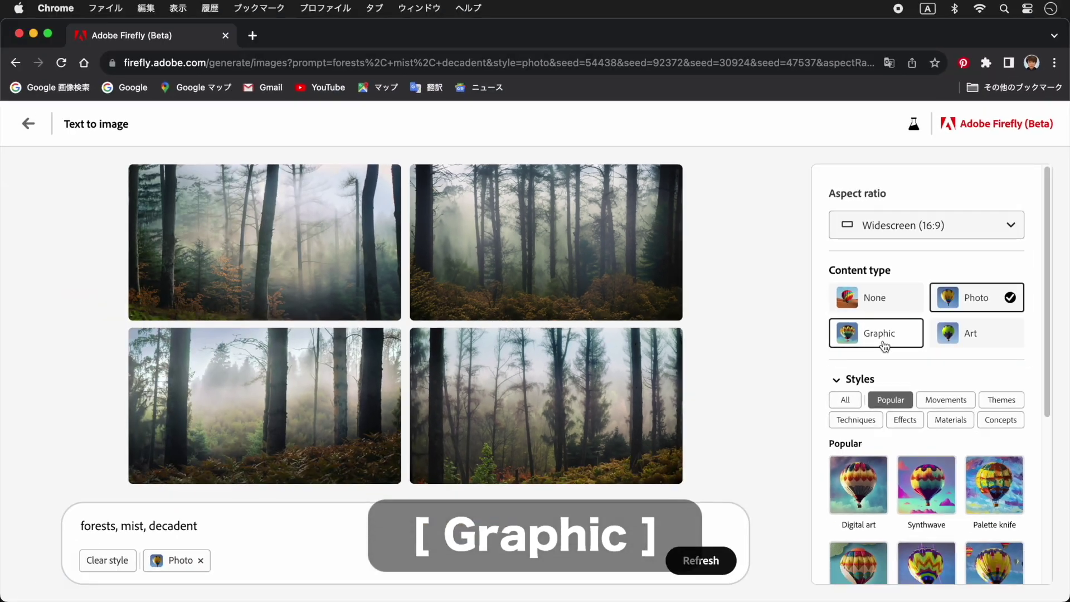
pyautogui.click(700, 352)
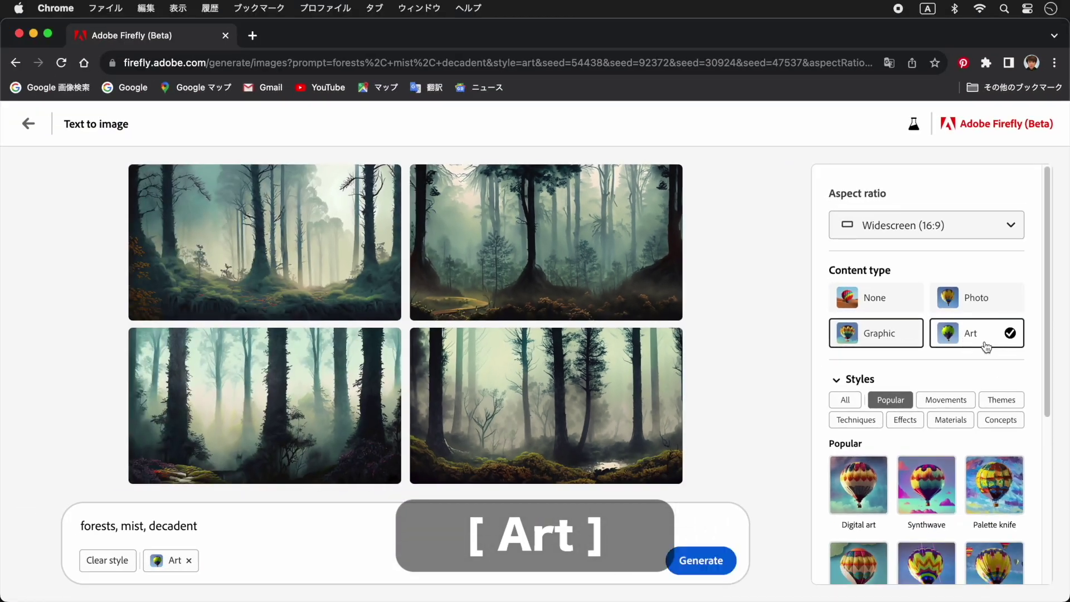
pyautogui.click(984, 344)
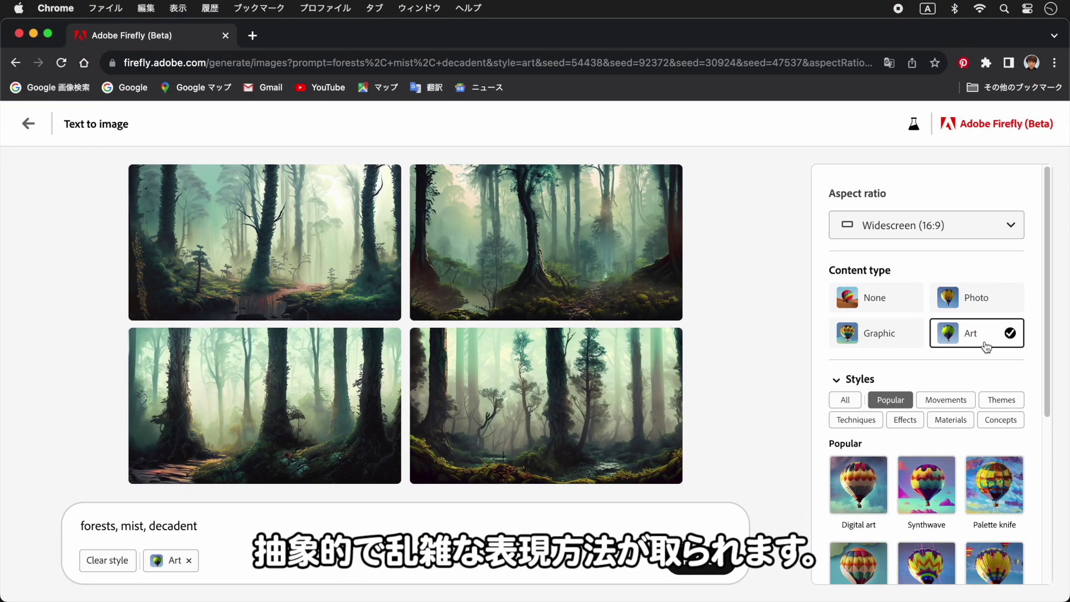
# Run through the None, Photo and Graphic content types once more and set the content type back to Art
pyautogui.click(885, 308)
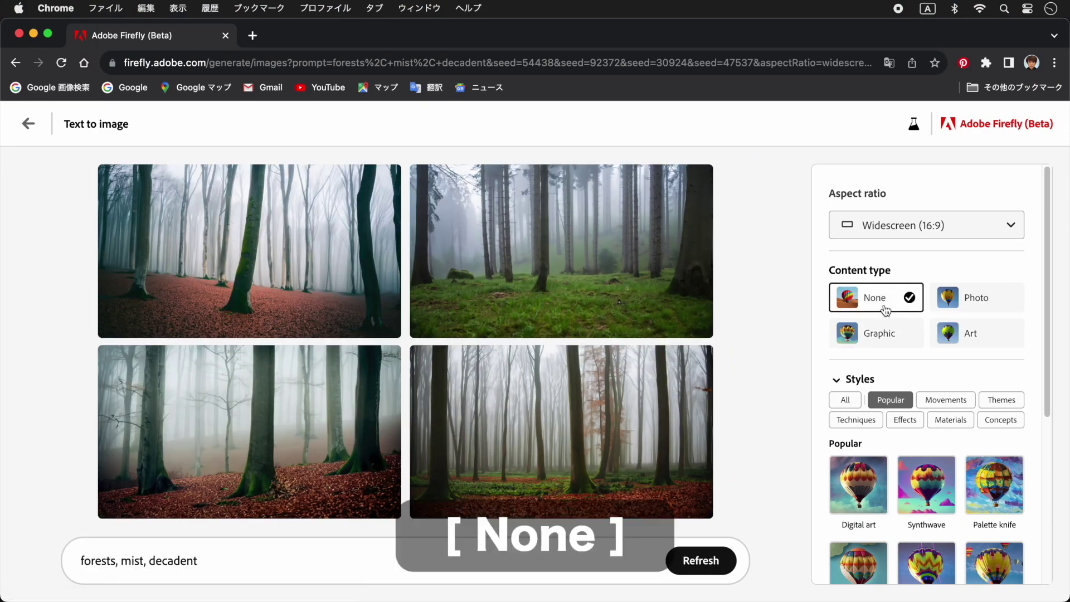
pyautogui.click(981, 306)
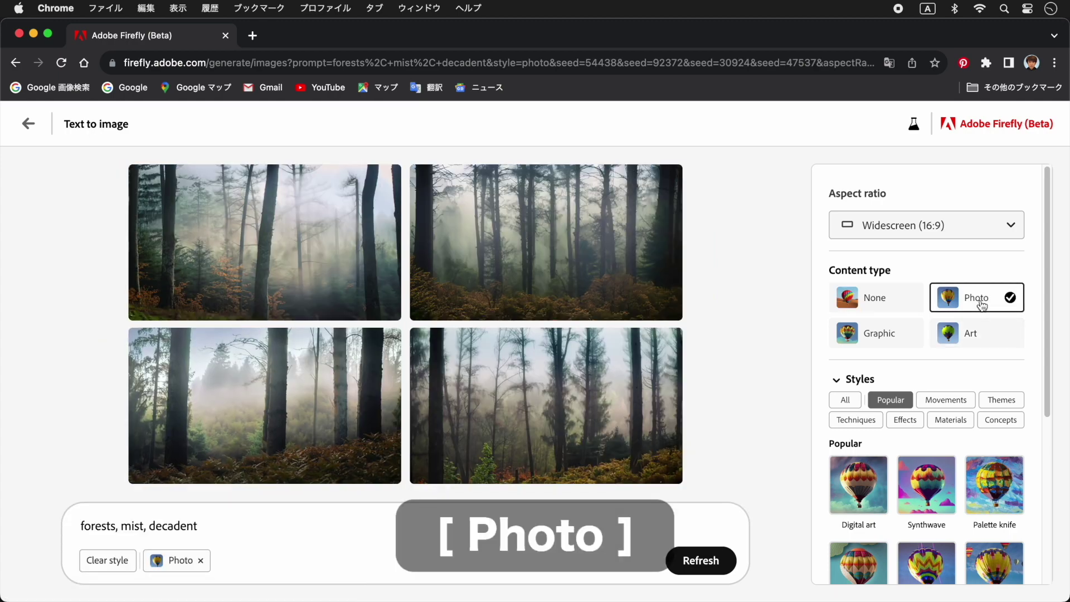
pyautogui.click(880, 341)
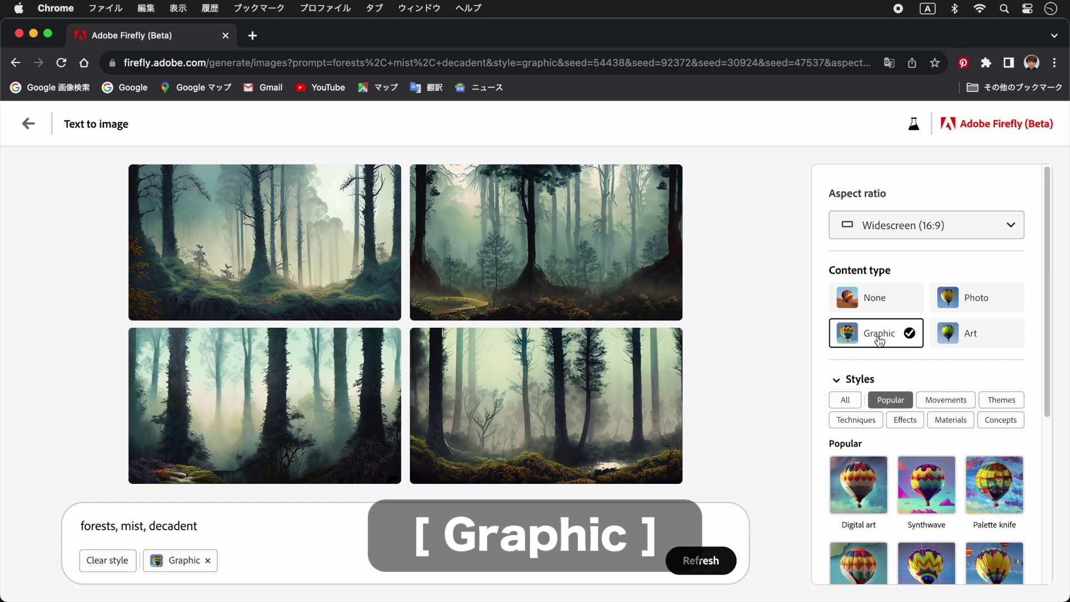
pyautogui.click(985, 340)
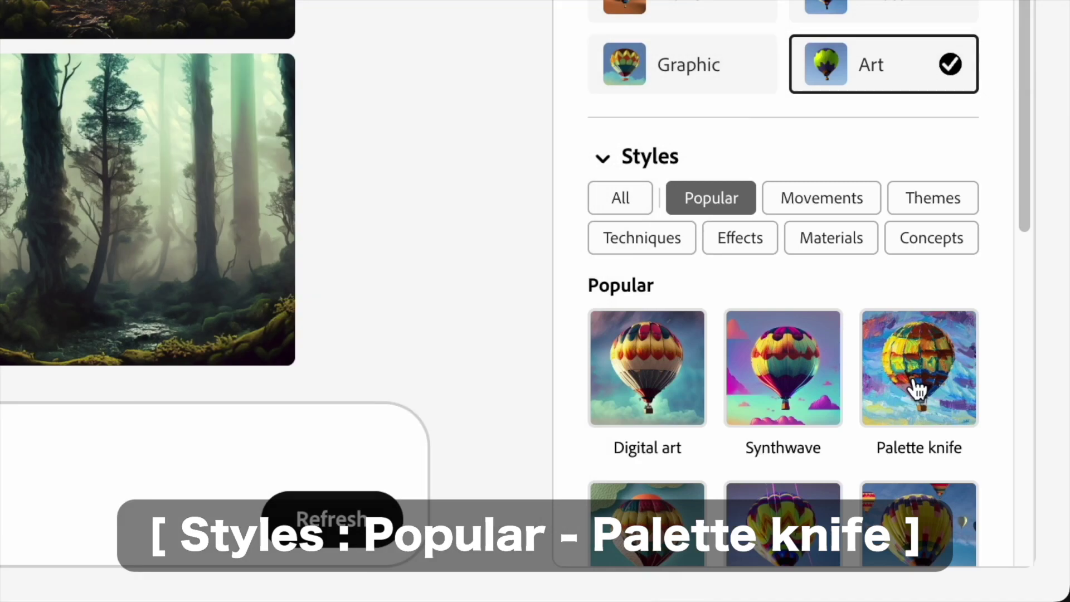
# Apply the Palette knife style from the Popular styles and set the color and tone to Muted color
pyautogui.click(917, 386)
pyautogui.scroll(-8, 917, 386)
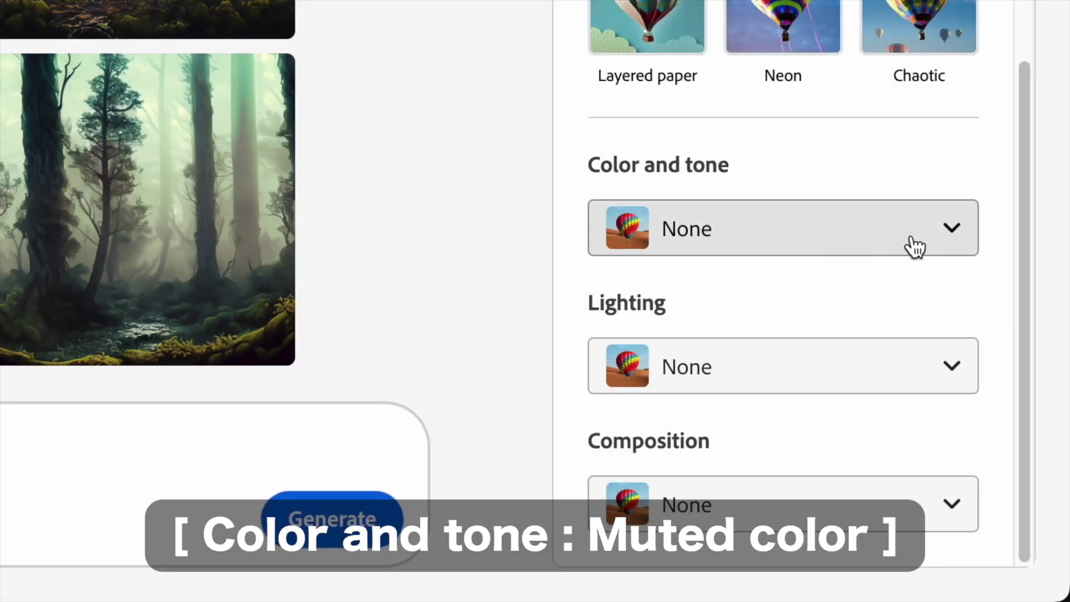
pyautogui.click(943, 231)
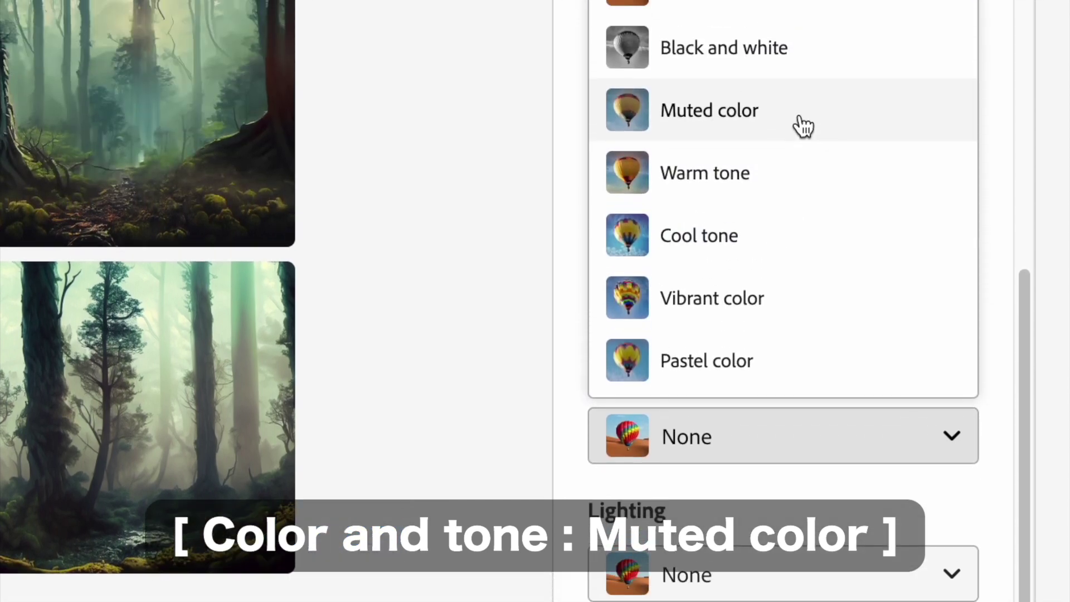
pyautogui.click(804, 126)
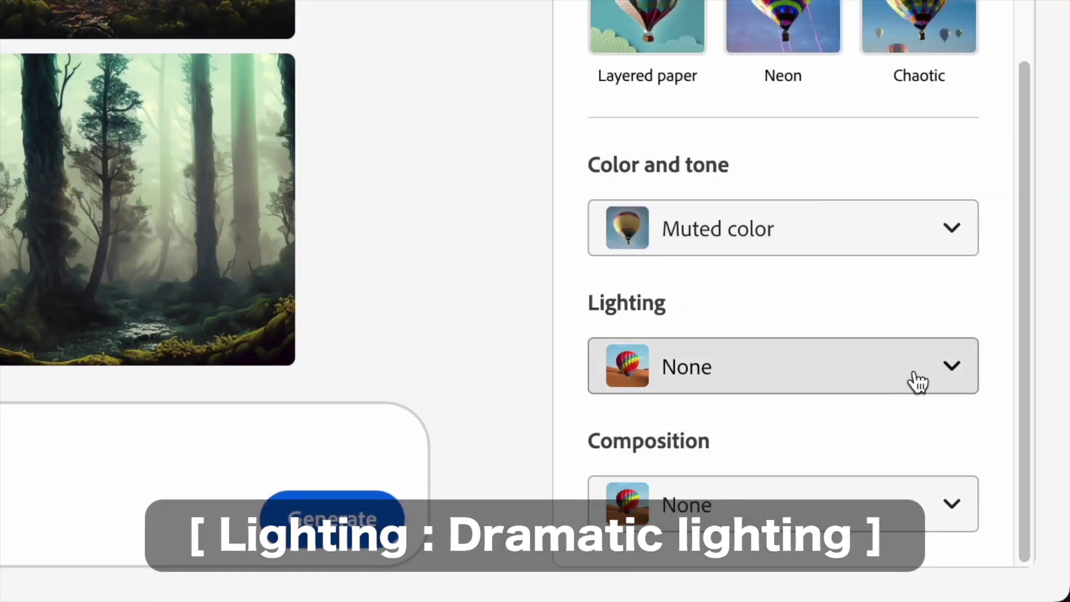
# Set the lighting to Dramatic lighting and the composition to Wide angle
pyautogui.click(912, 368)
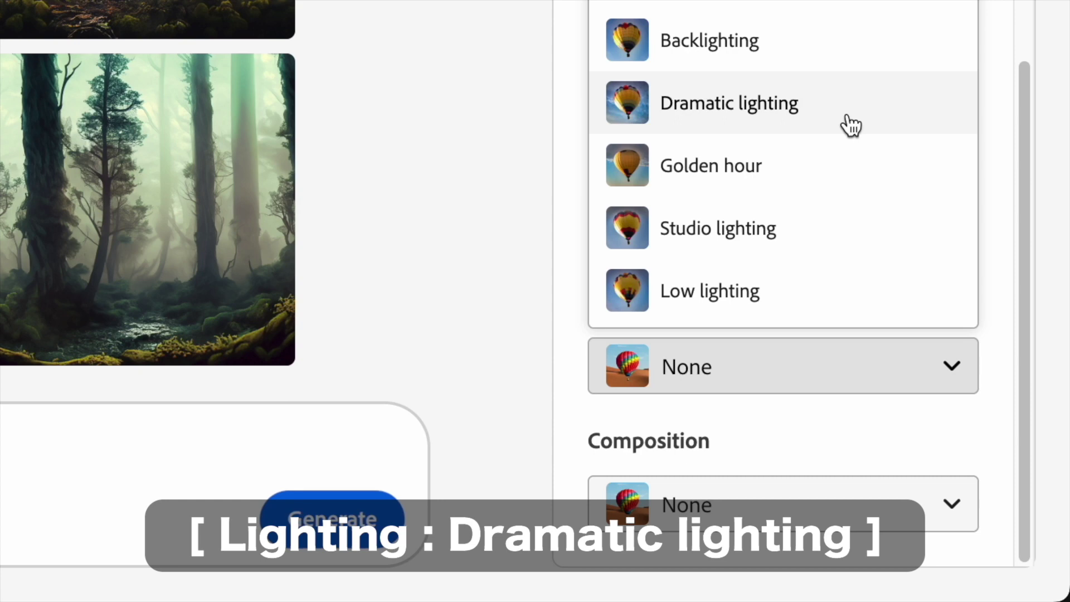
pyautogui.click(851, 125)
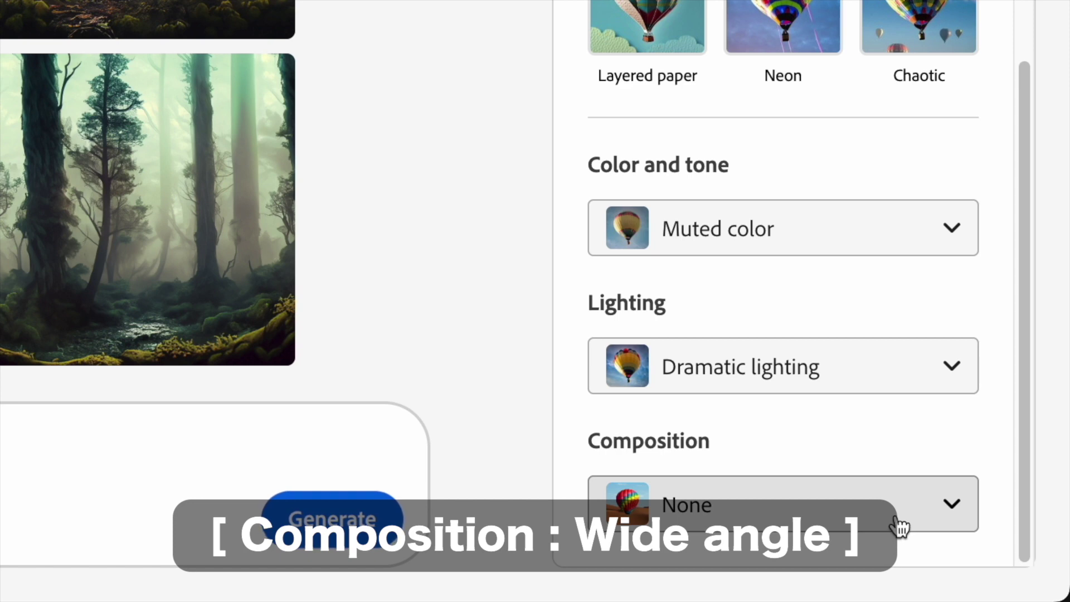
pyautogui.click(896, 521)
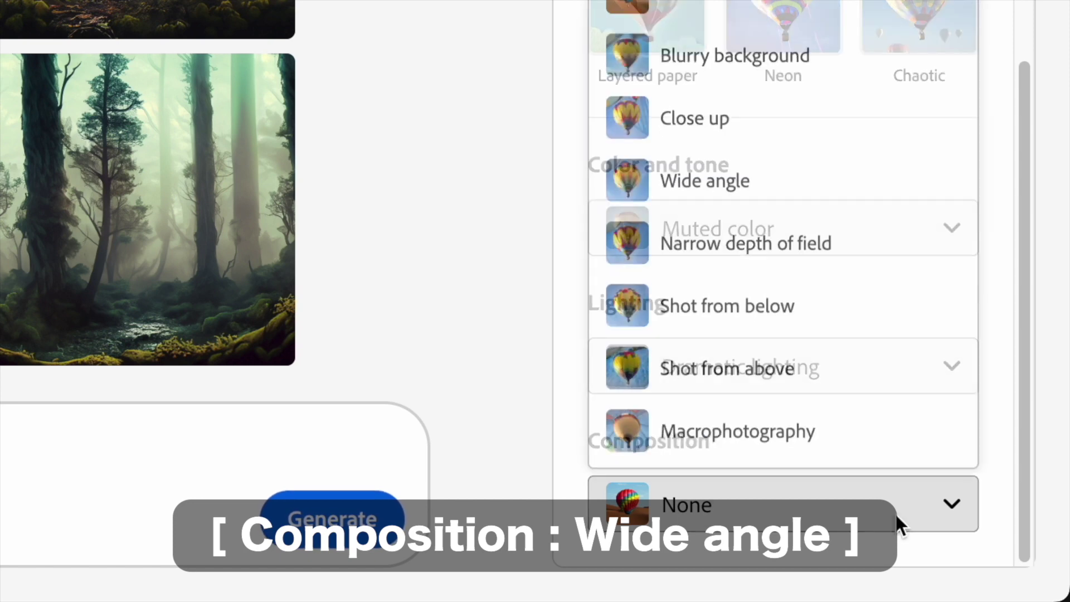
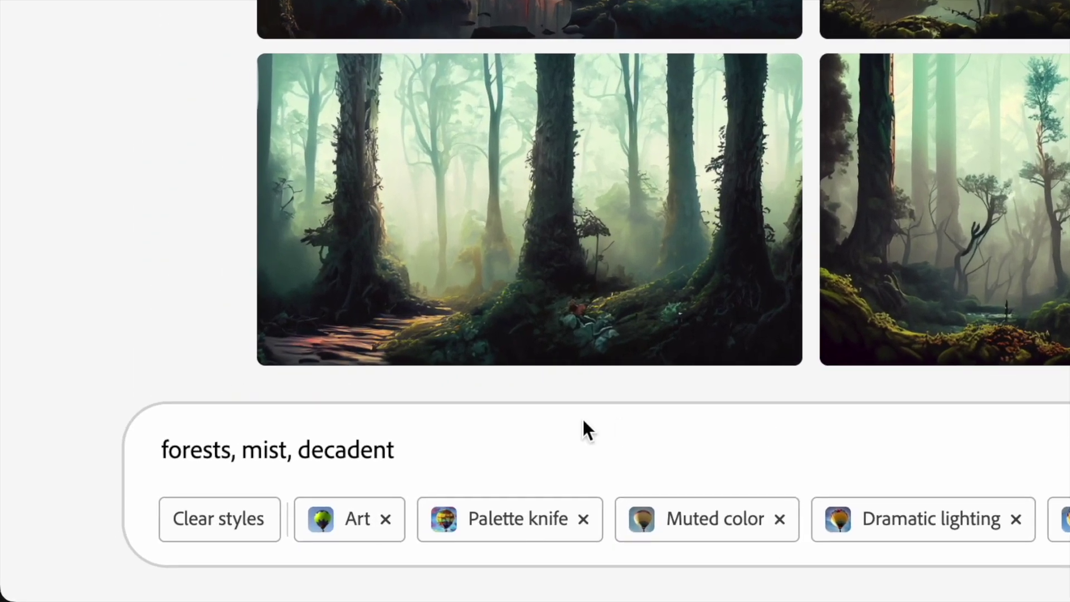
# Extend the prompt after "decadent" with ", castles, giant trees," and generate new images
pyautogui.write(', castl')
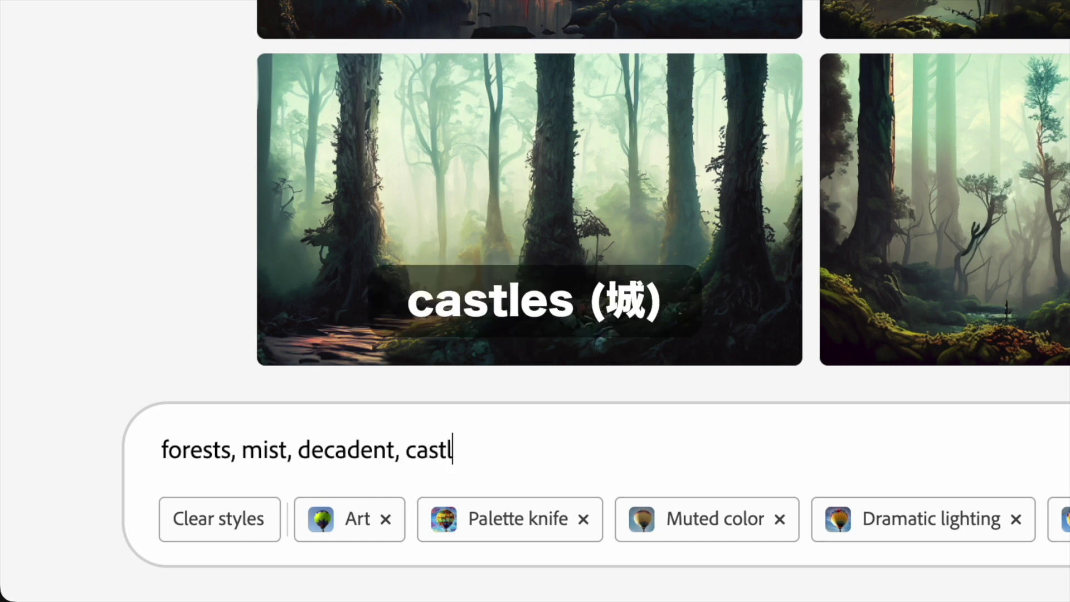
pyautogui.write('es, ')
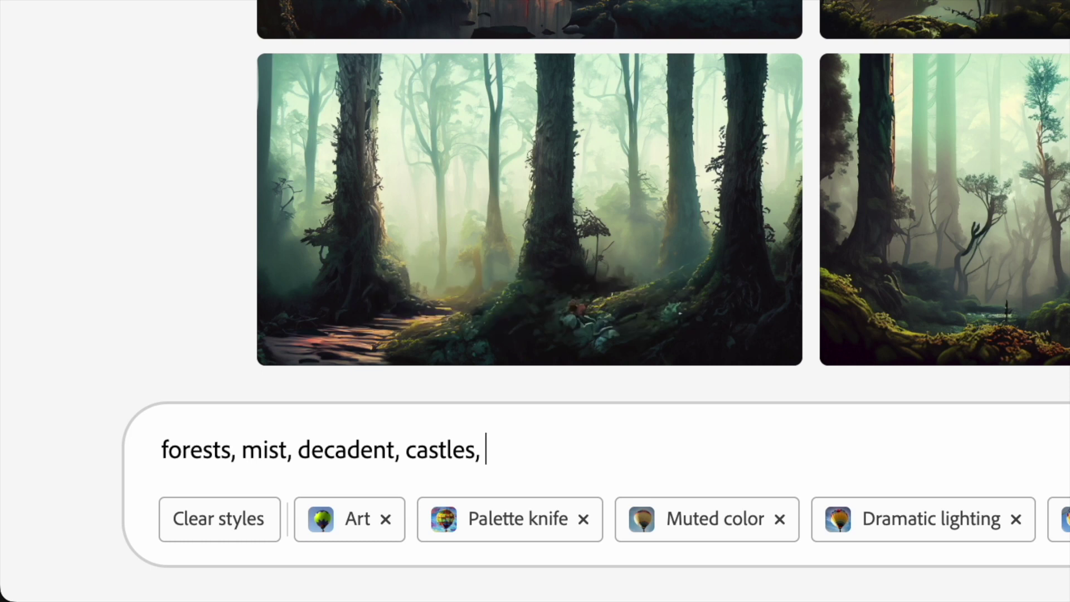
pyautogui.write('giant t')
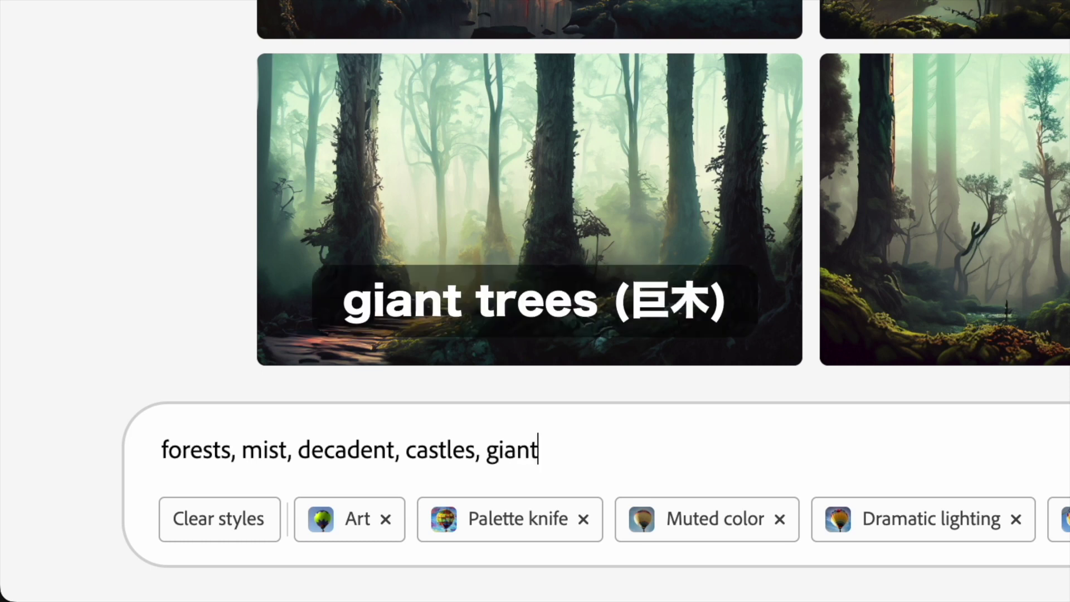
pyautogui.write('rees,')
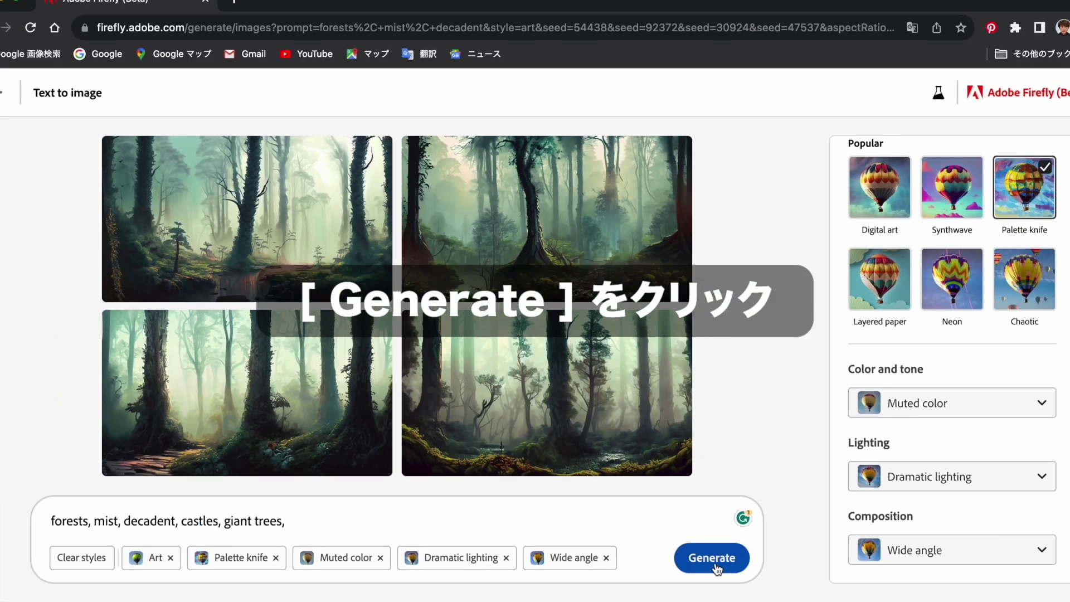
pyautogui.click(873, 537)
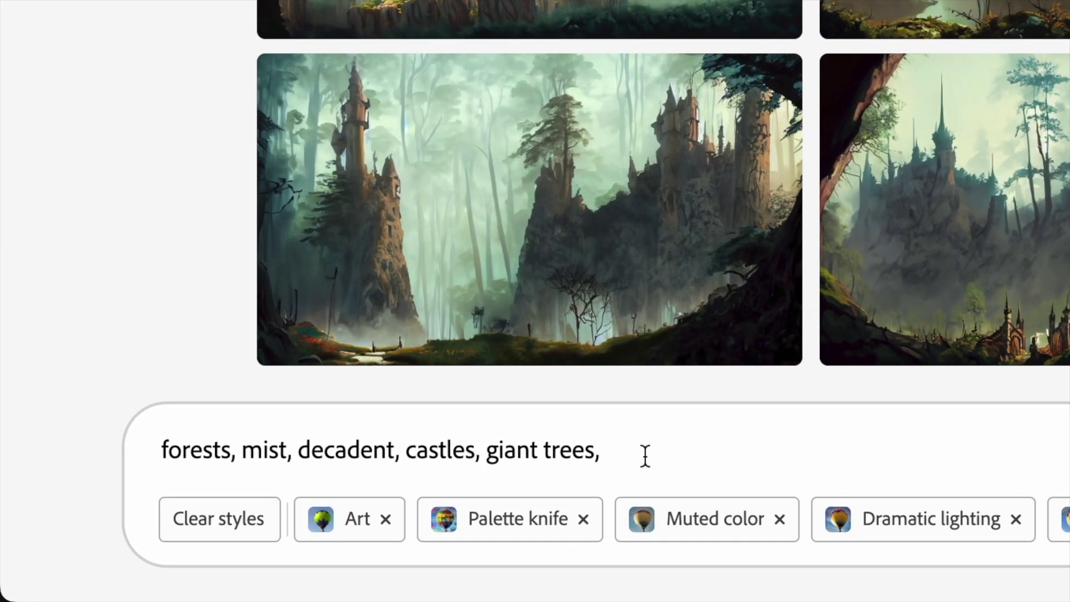
# Add "roots, moss, ferns," to the end of the prompt and generate the images again
pyautogui.write('roots')
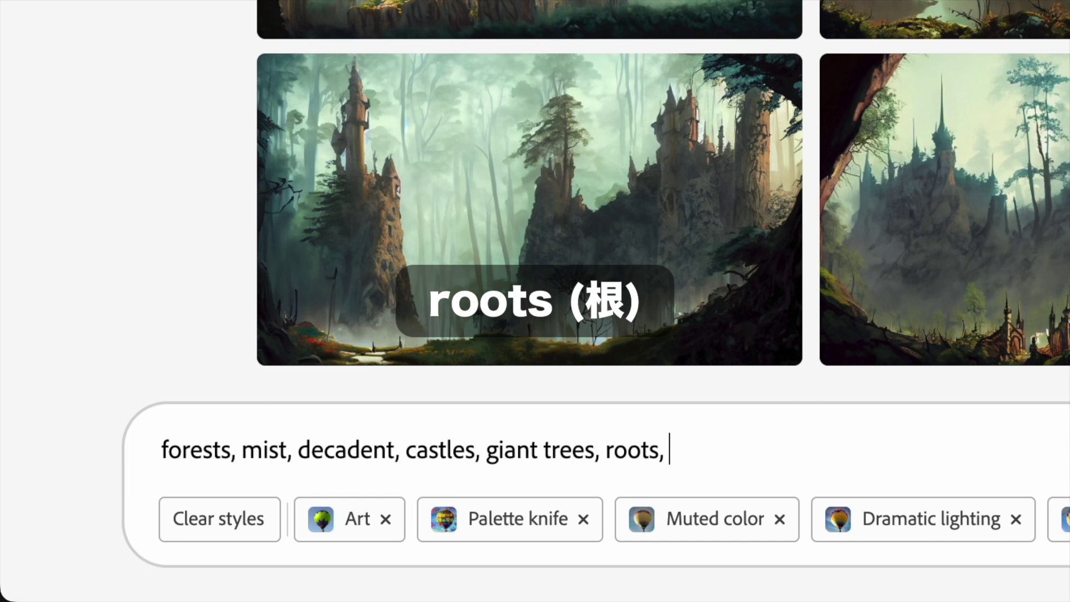
pyautogui.write(', moss,')
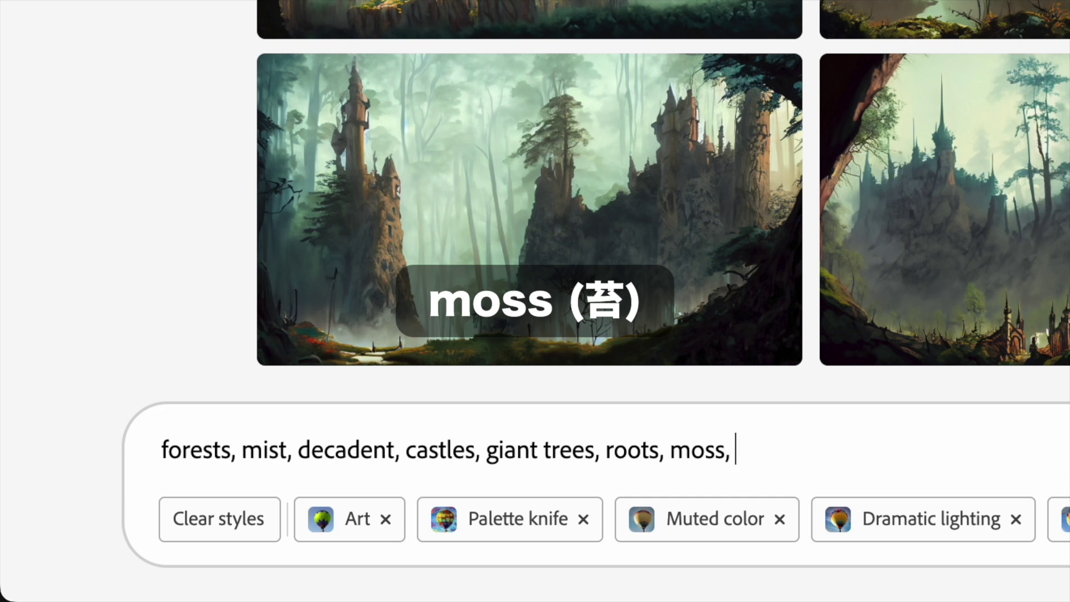
pyautogui.write(' ferns,')
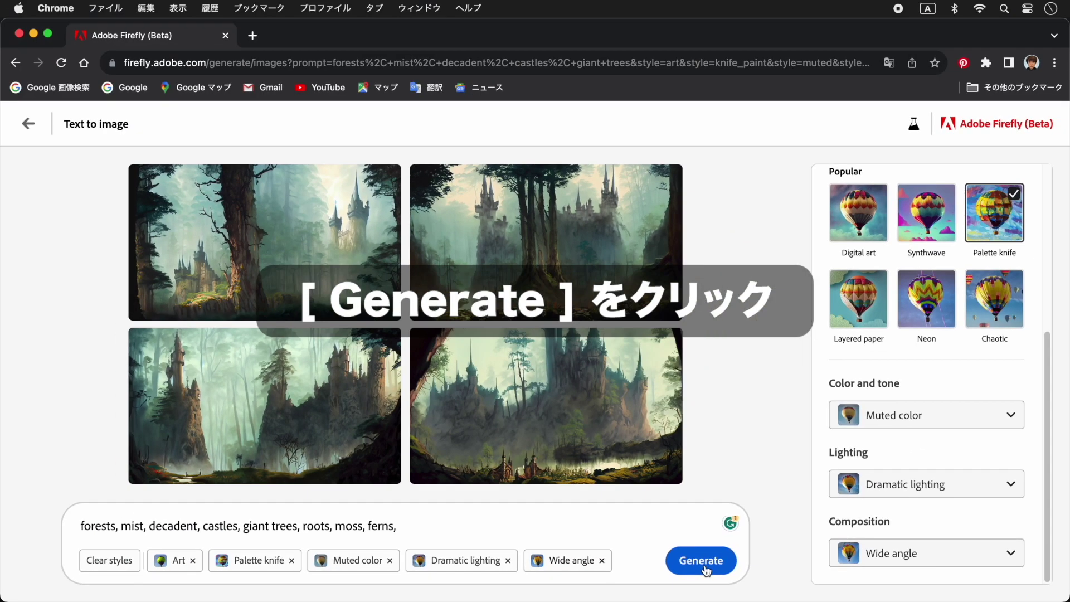
pyautogui.click(877, 537)
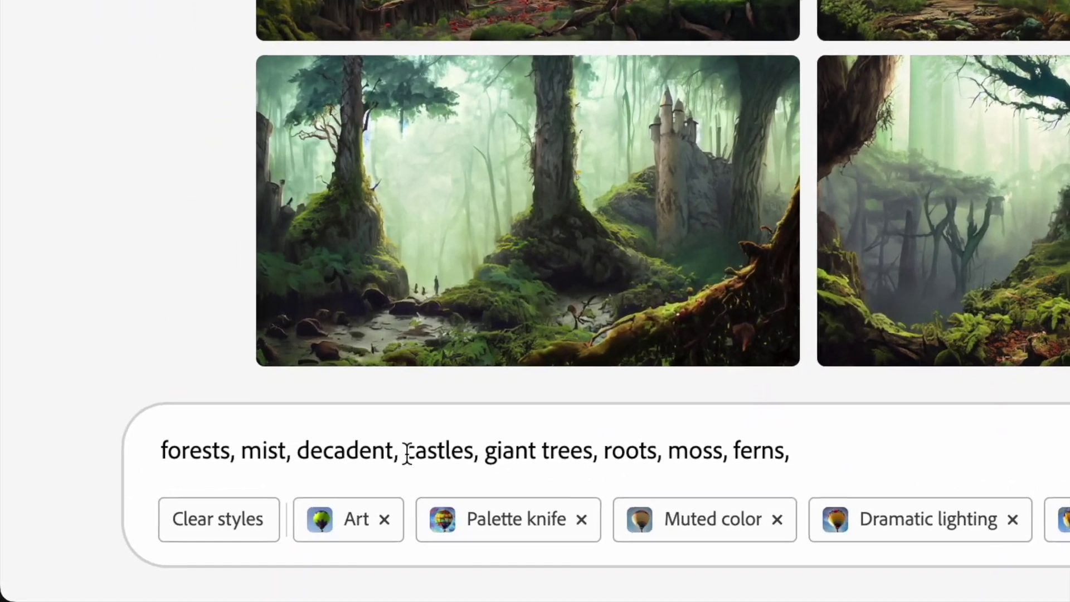
# Move "castles, giant trees," to the beginning of the prompt
pyautogui.moveTo(205, 527); pyautogui.dragTo(288, 528)
pyautogui.moveTo(577, 456); pyautogui.dragTo(608, 453)
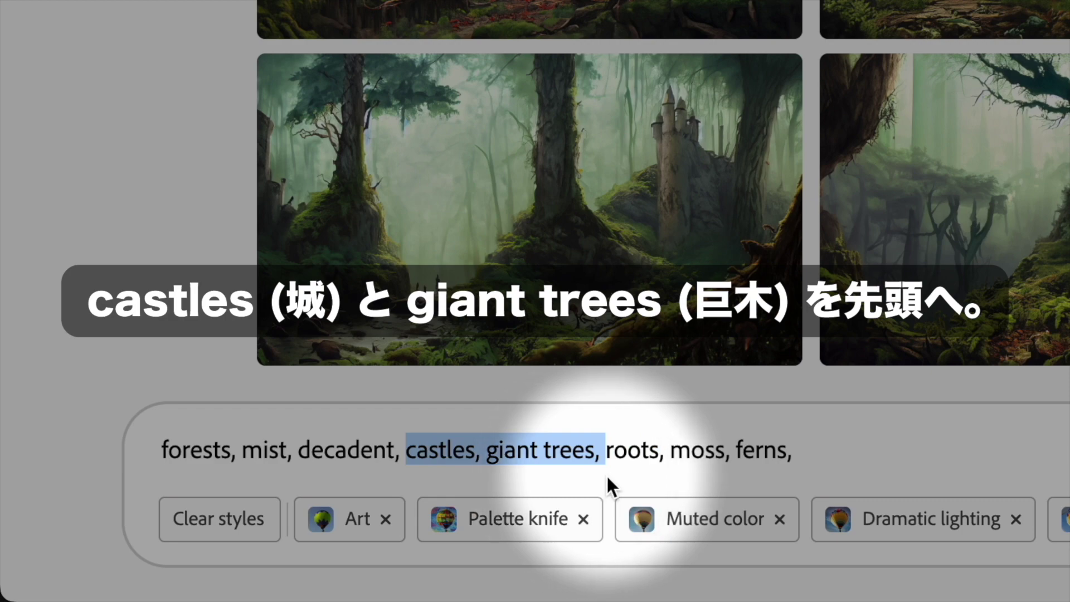
pyautogui.hotkey('ctrl', 'x')
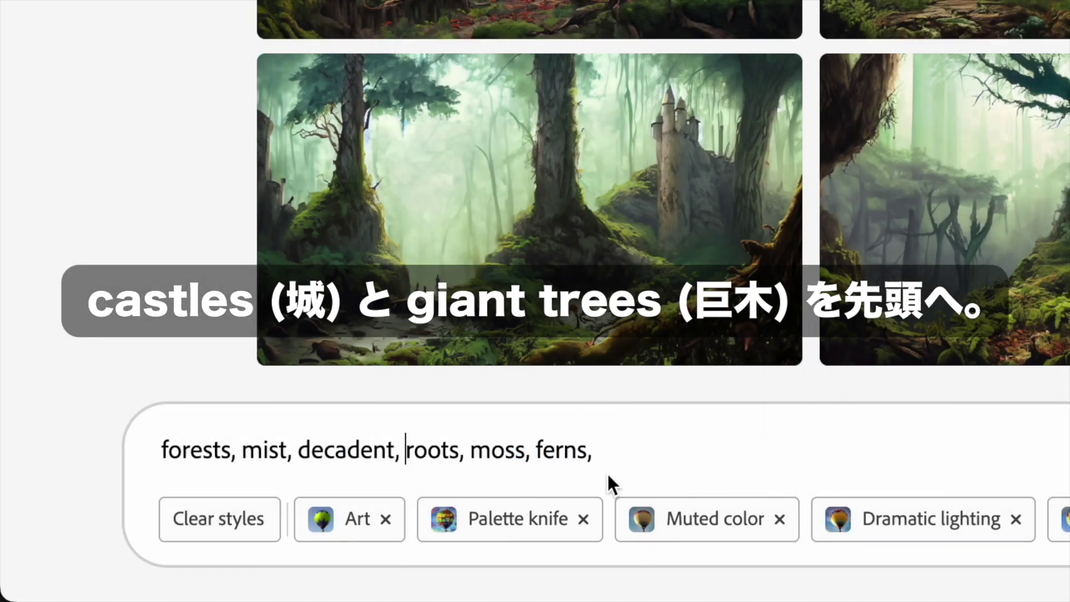
pyautogui.click(161, 450)
pyautogui.hotkey('ctrl', 'v')
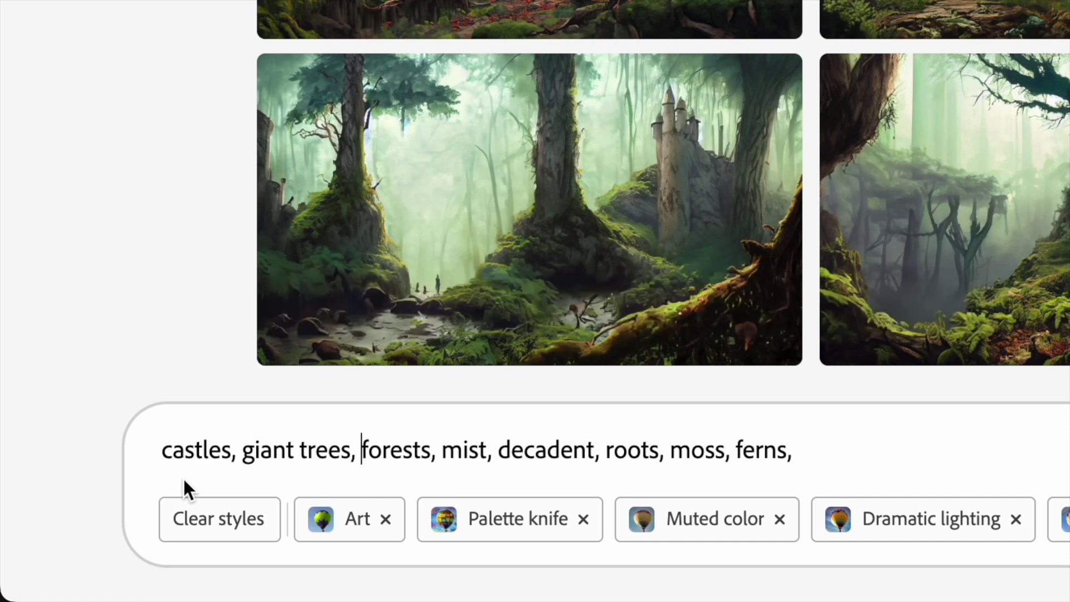
# Move "mist, decadent," to the end of the prompt and generate images from the reordered keywords
pyautogui.moveTo(443, 453); pyautogui.dragTo(606, 453)
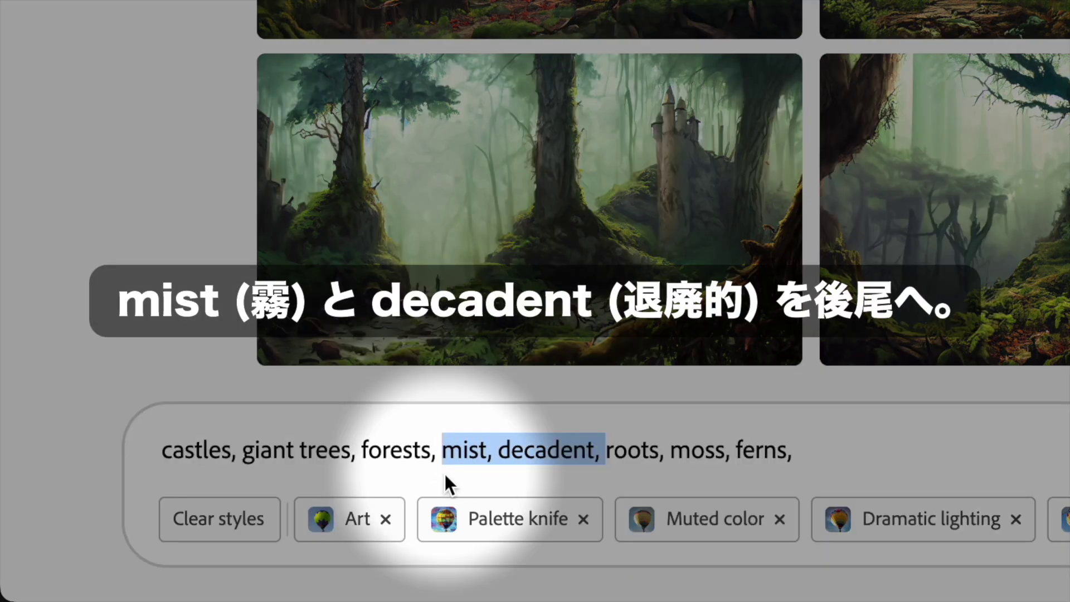
pyautogui.hotkey('ctrl', 'x')
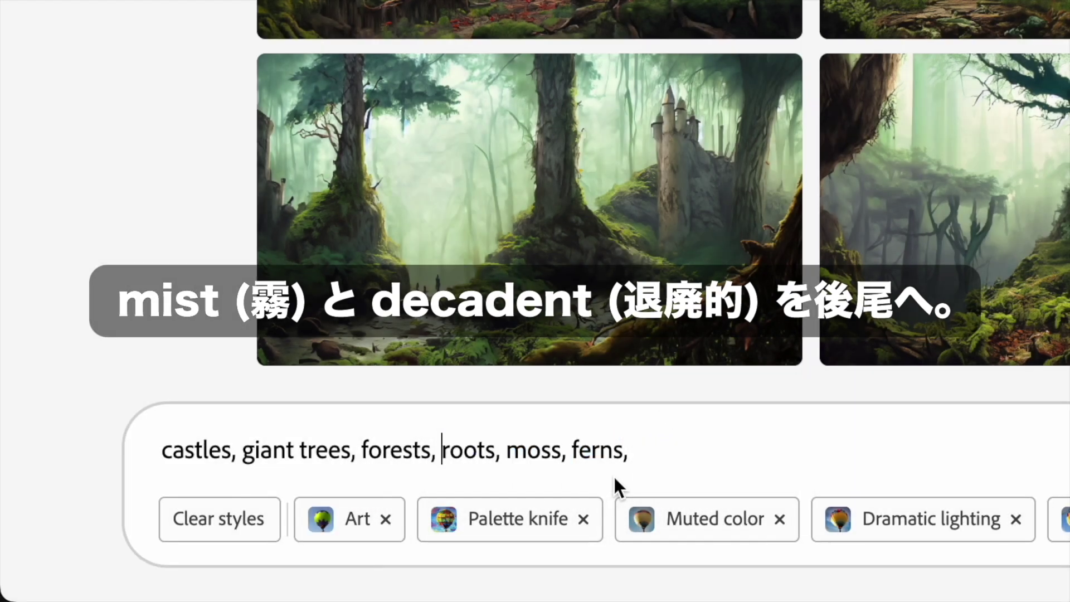
pyautogui.click(647, 451)
pyautogui.hotkey('ctrl', 'v')
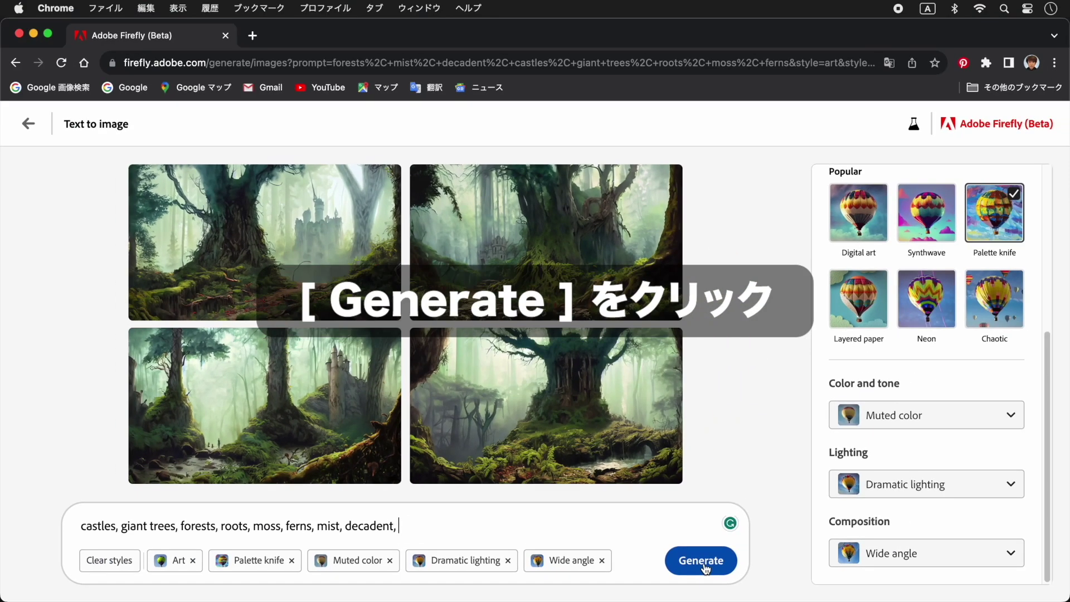
pyautogui.click(877, 537)
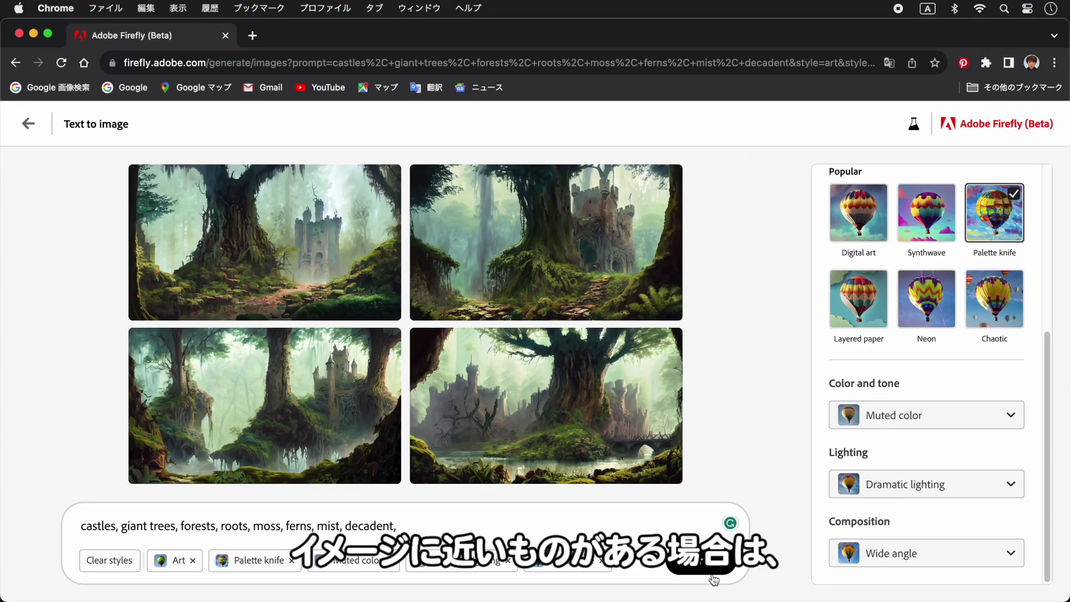
# Refresh the results and show variations similar to the first image, with the giant tree beside the castle
pyautogui.click(891, 552)
pyautogui.moveTo(348, 252)
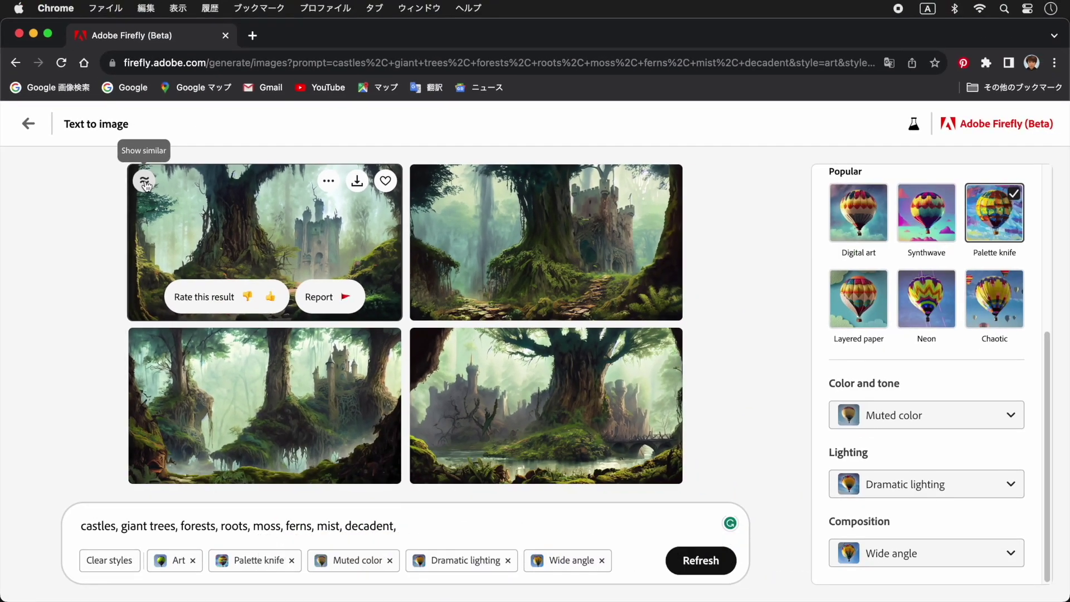
pyautogui.click(288, 157)
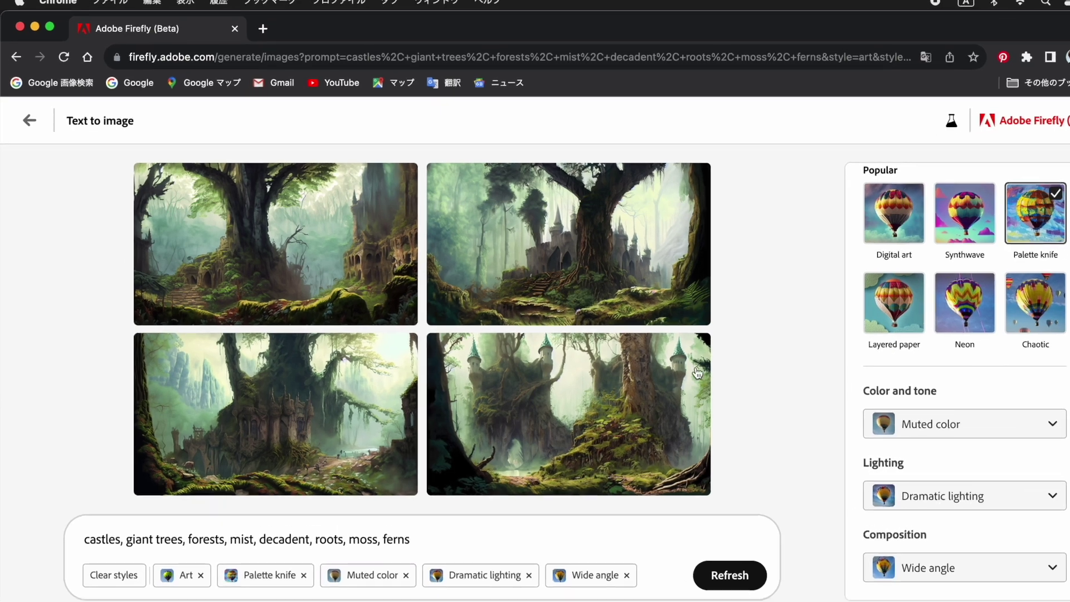
# Save the first generated image as a favorite and open the Favorites page
pyautogui.moveTo(324, 257)
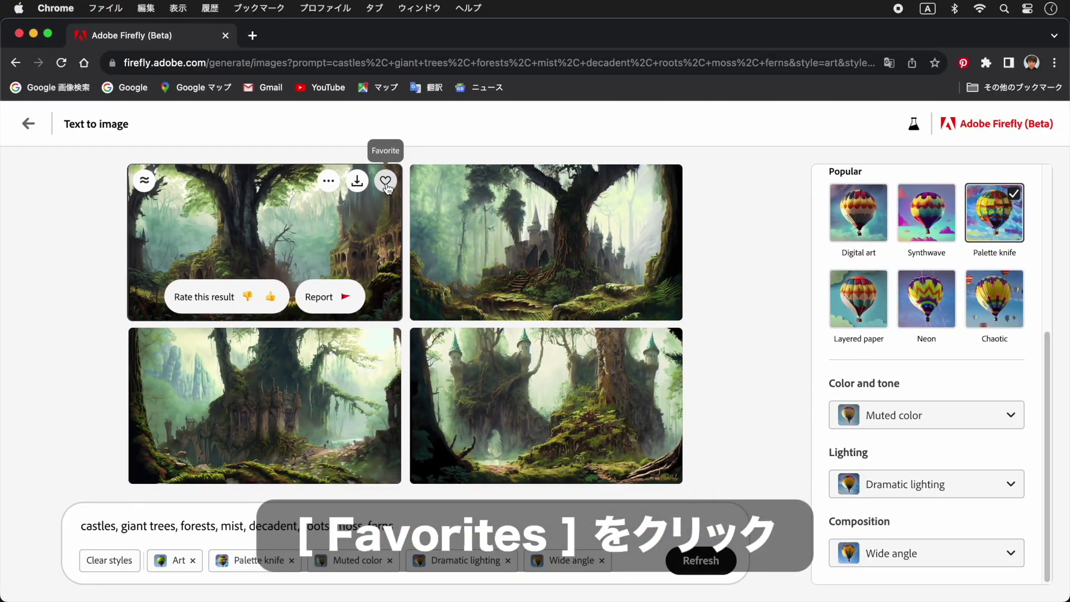
pyautogui.click(772, 163)
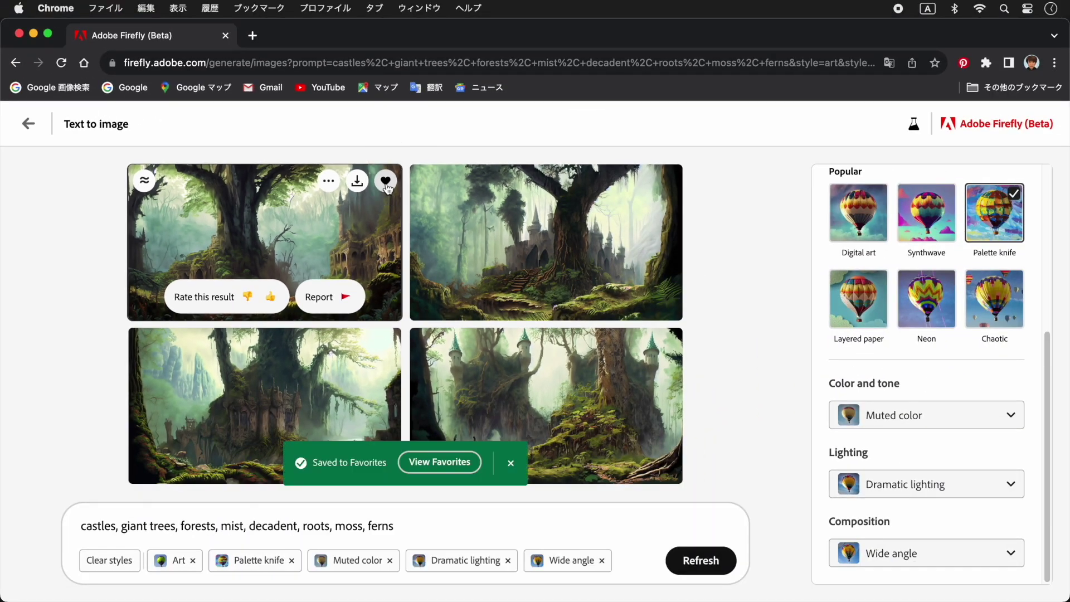
pyautogui.click(29, 125)
pyautogui.click(30, 125)
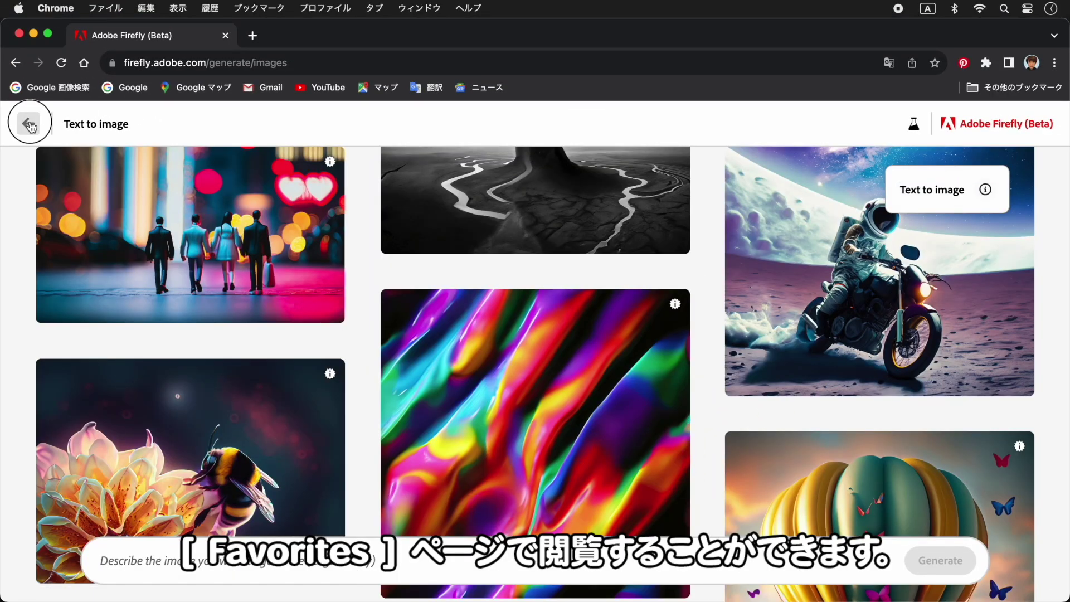
pyautogui.click(293, 129)
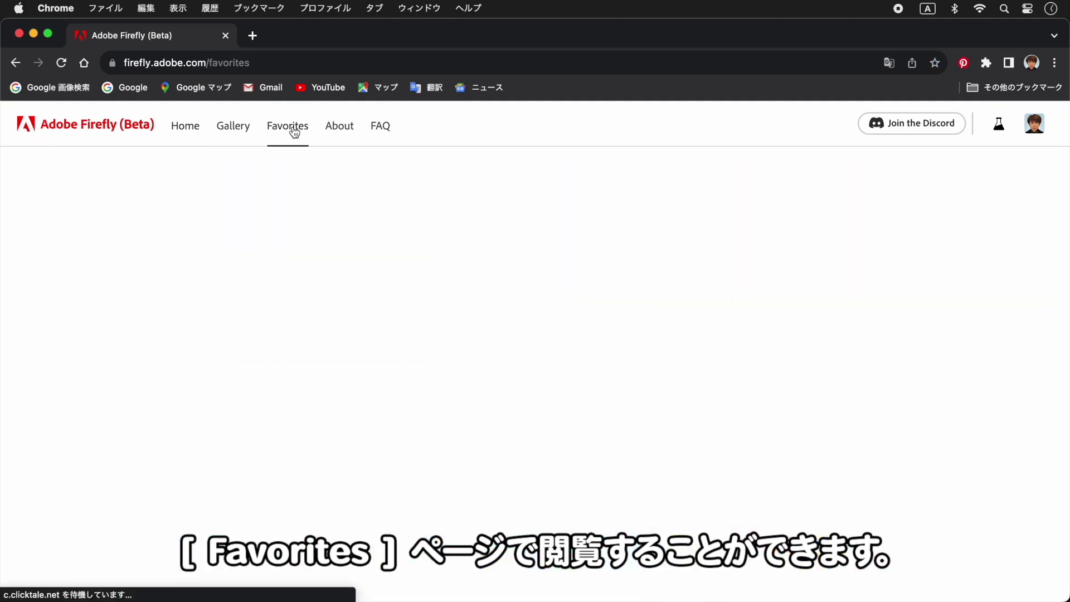
# Reopen the first favorite by trying its prompt, and submit its first image to the Firefly gallery
pyautogui.moveTo(173, 300)
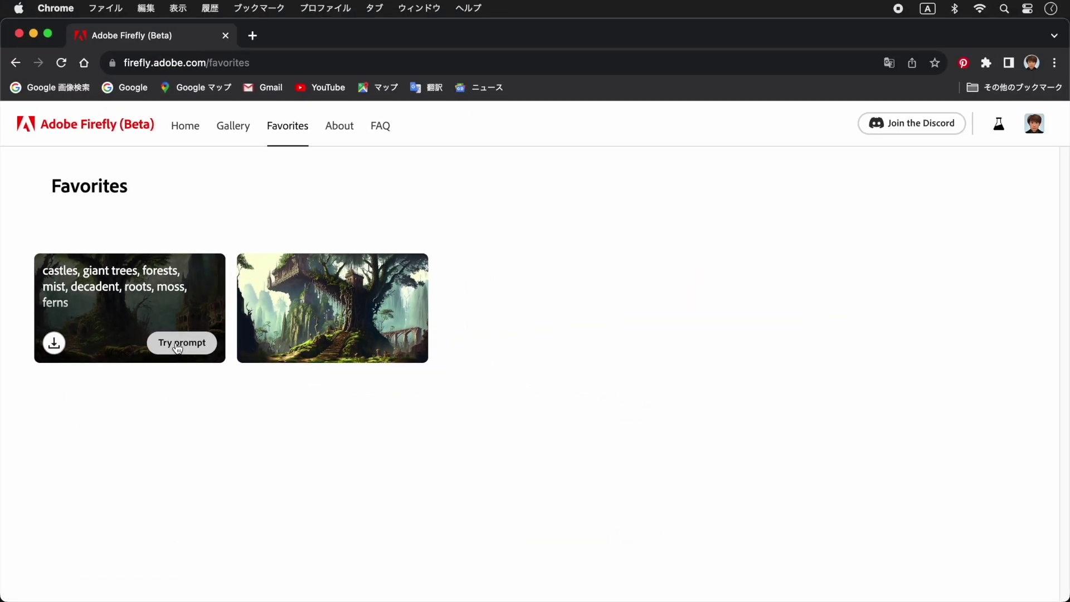
pyautogui.click(355, 397)
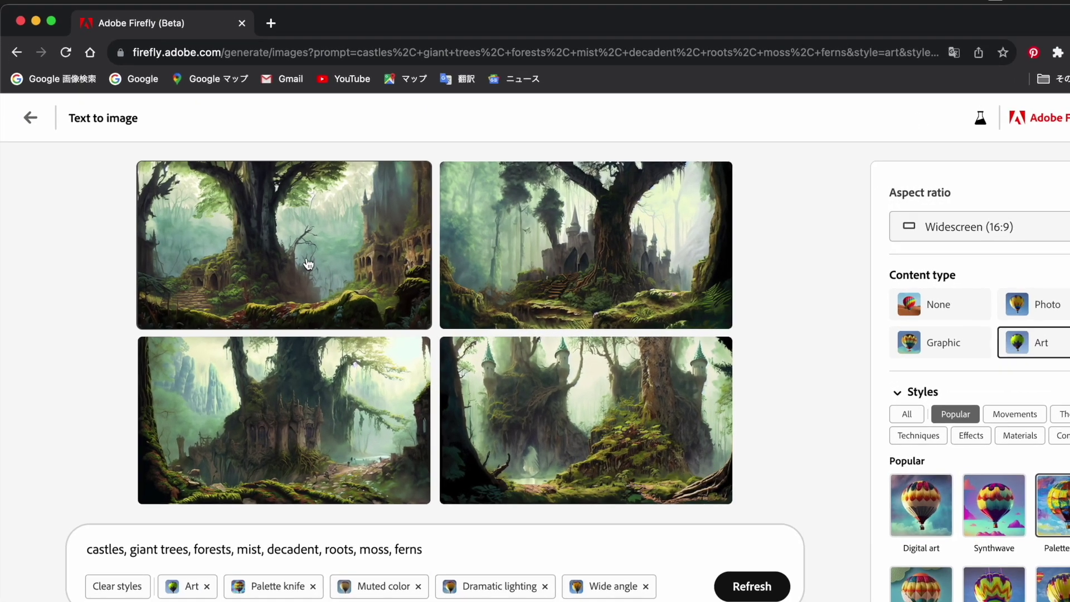
pyautogui.moveTo(329, 185)
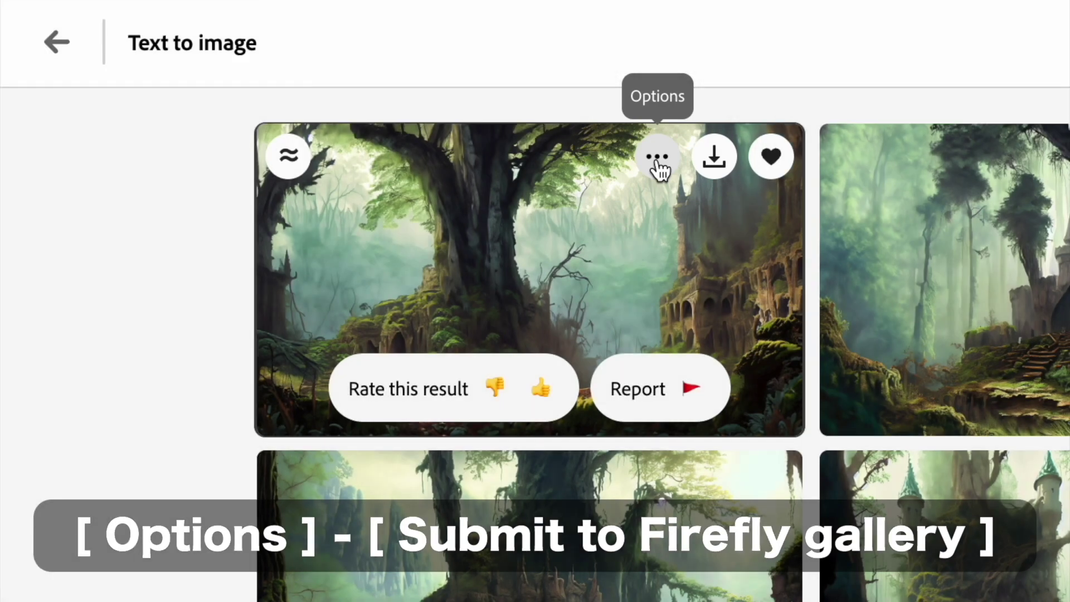
pyautogui.click(659, 159)
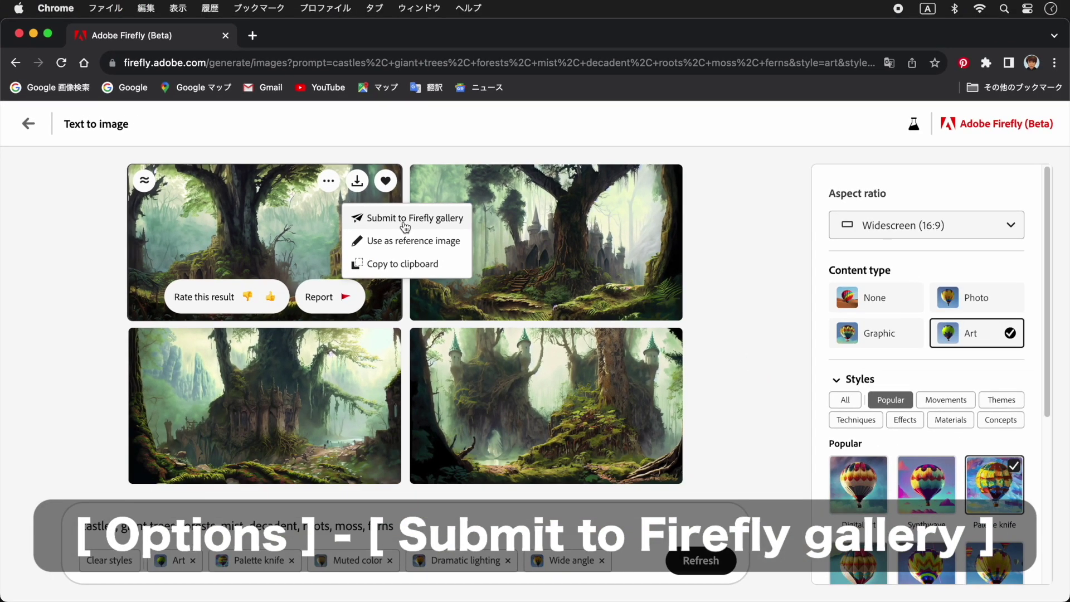
pyautogui.click(806, 240)
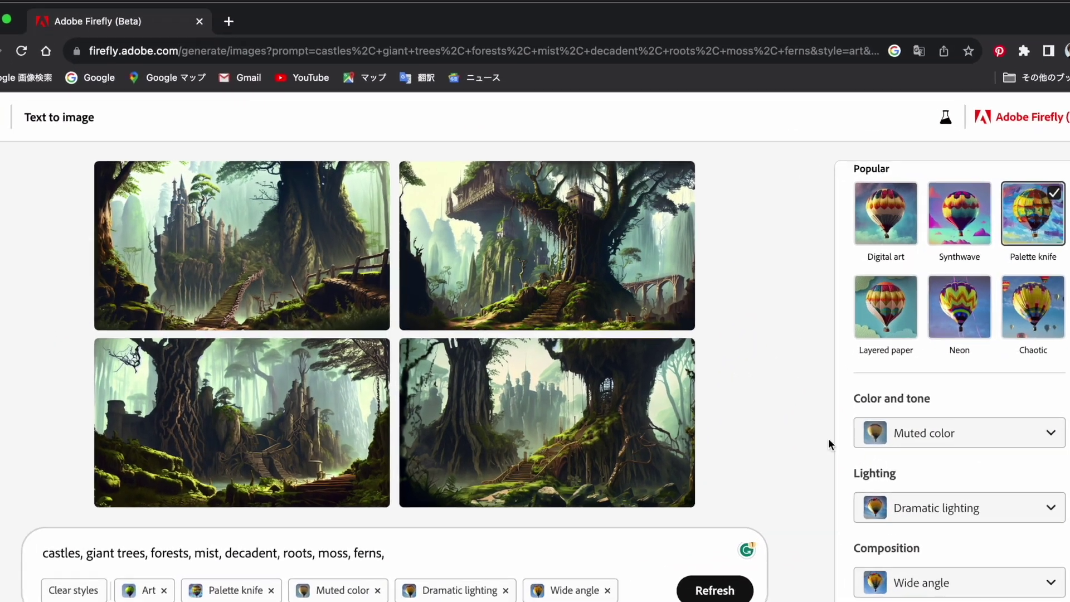
# Download the favorited image of the giant tree with the overhanging castle, accepting the Content Credentials notice, and open the downloaded JPG
pyautogui.moveTo(636, 241)
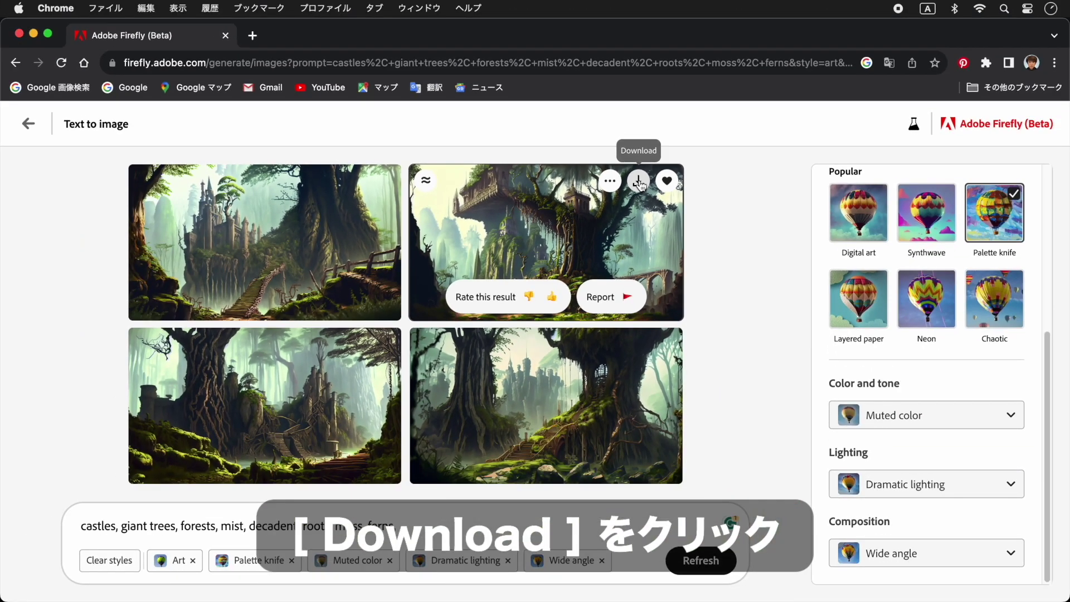
pyautogui.click(743, 161)
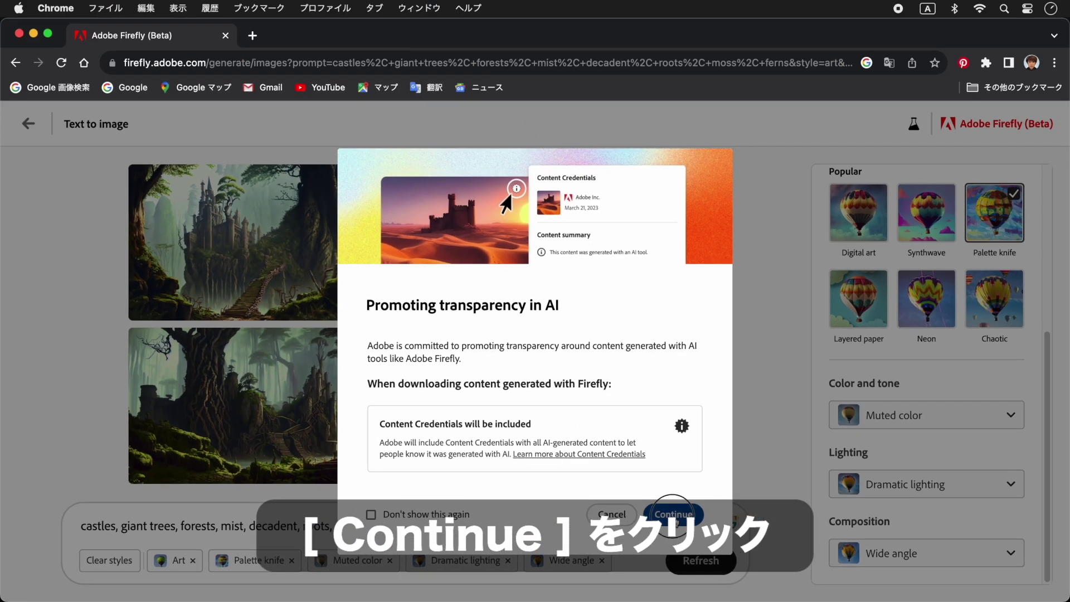
pyautogui.click(812, 428)
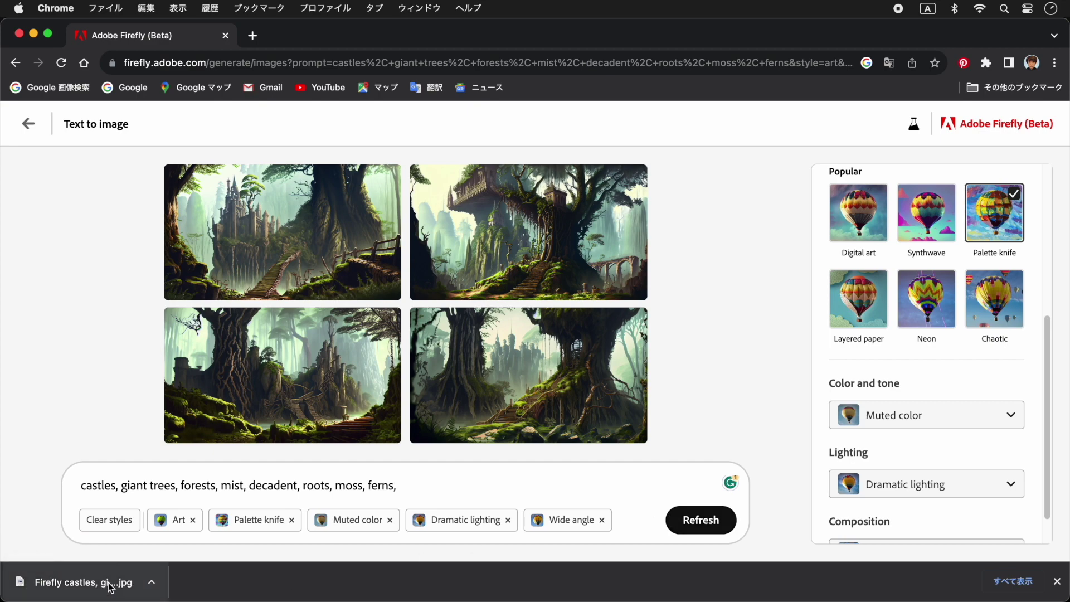
pyautogui.click(110, 587)
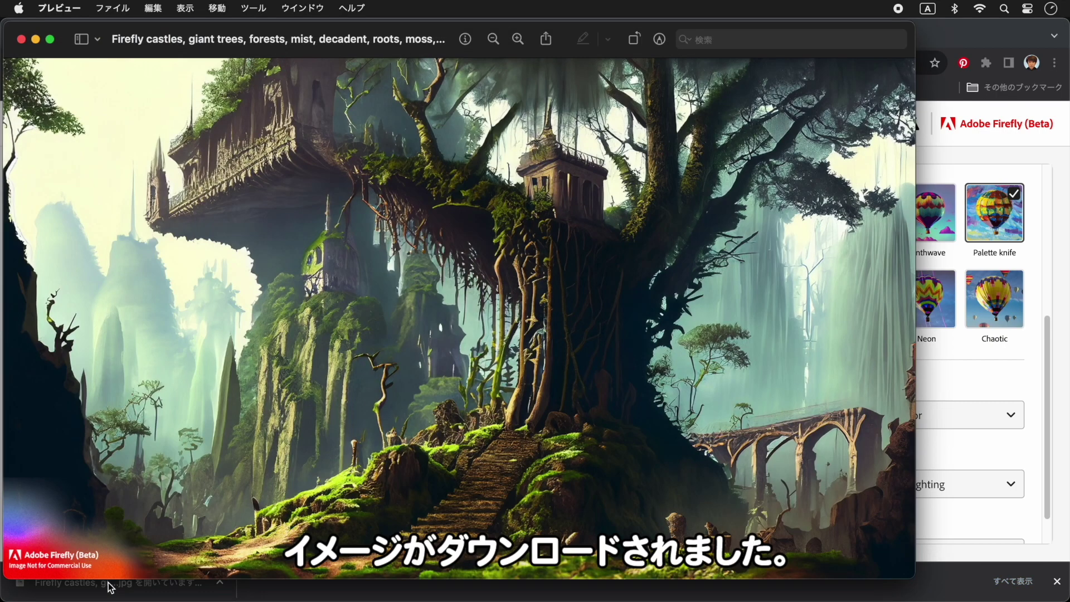